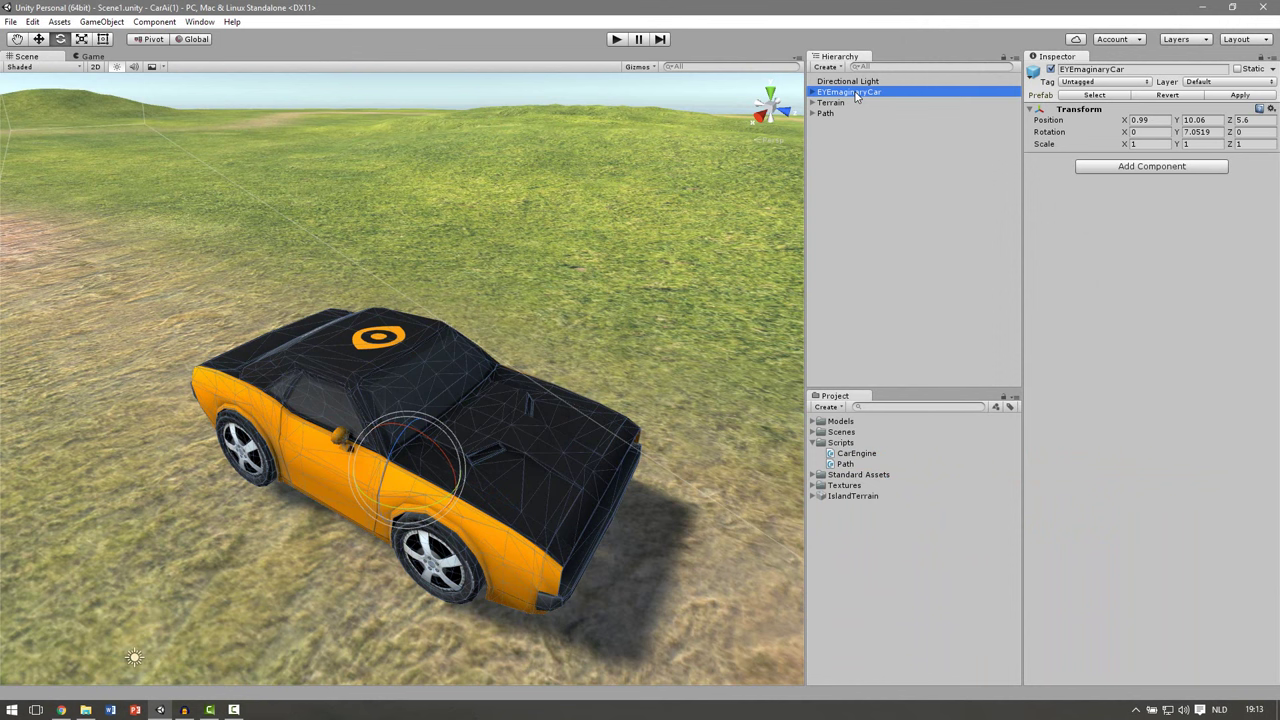
Expand the EYEmaginaryCar object and inspect its Visuals and Camera children in the scene.
key(Right)
click(843, 103)
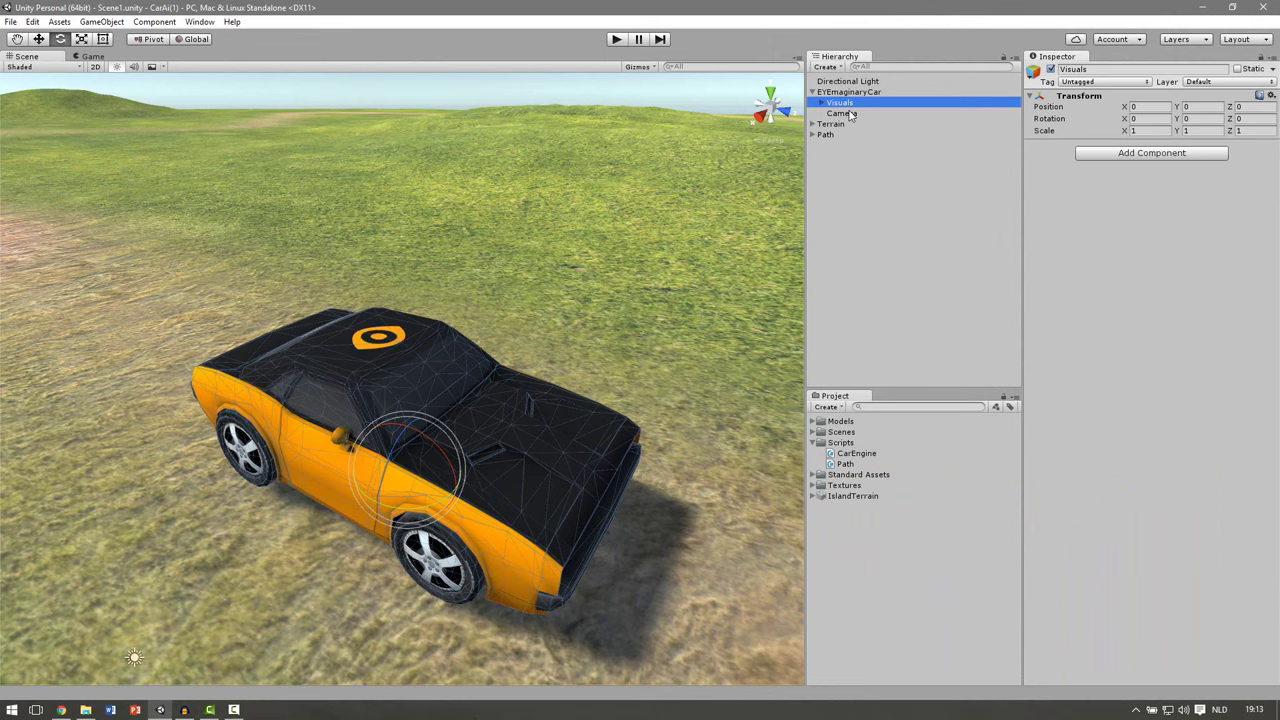
click(842, 113)
key(f)
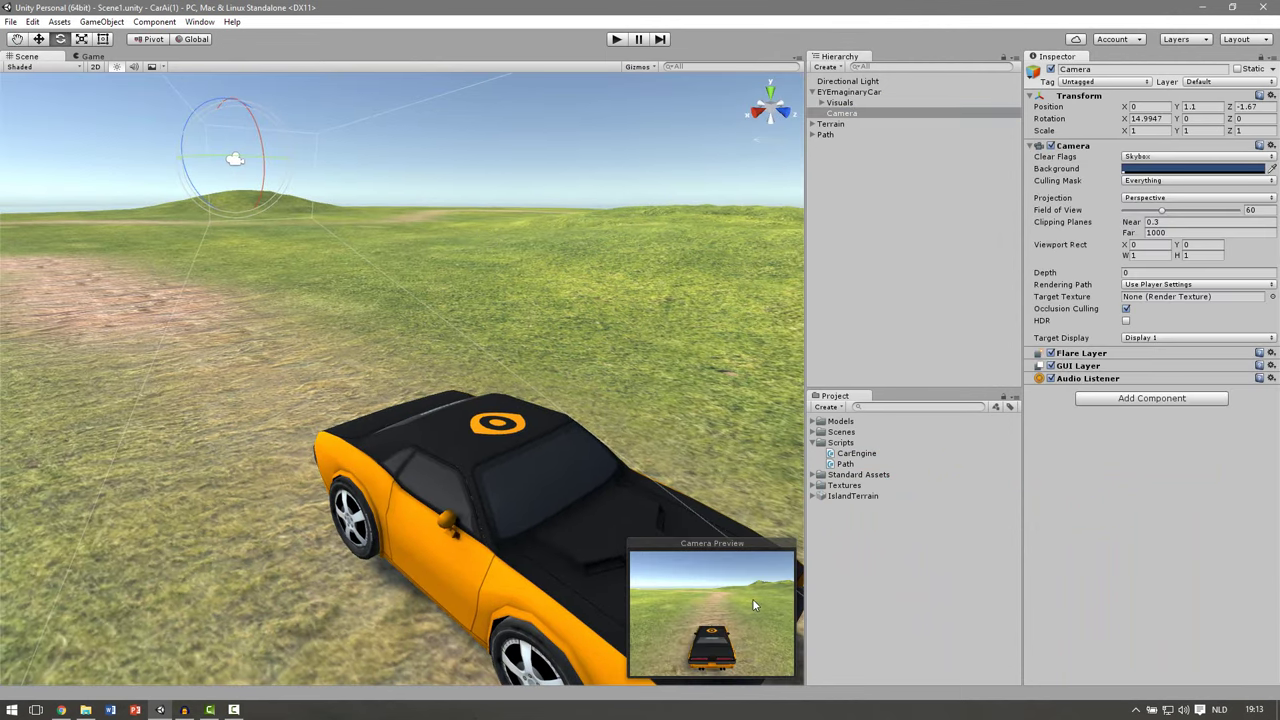
click(843, 103)
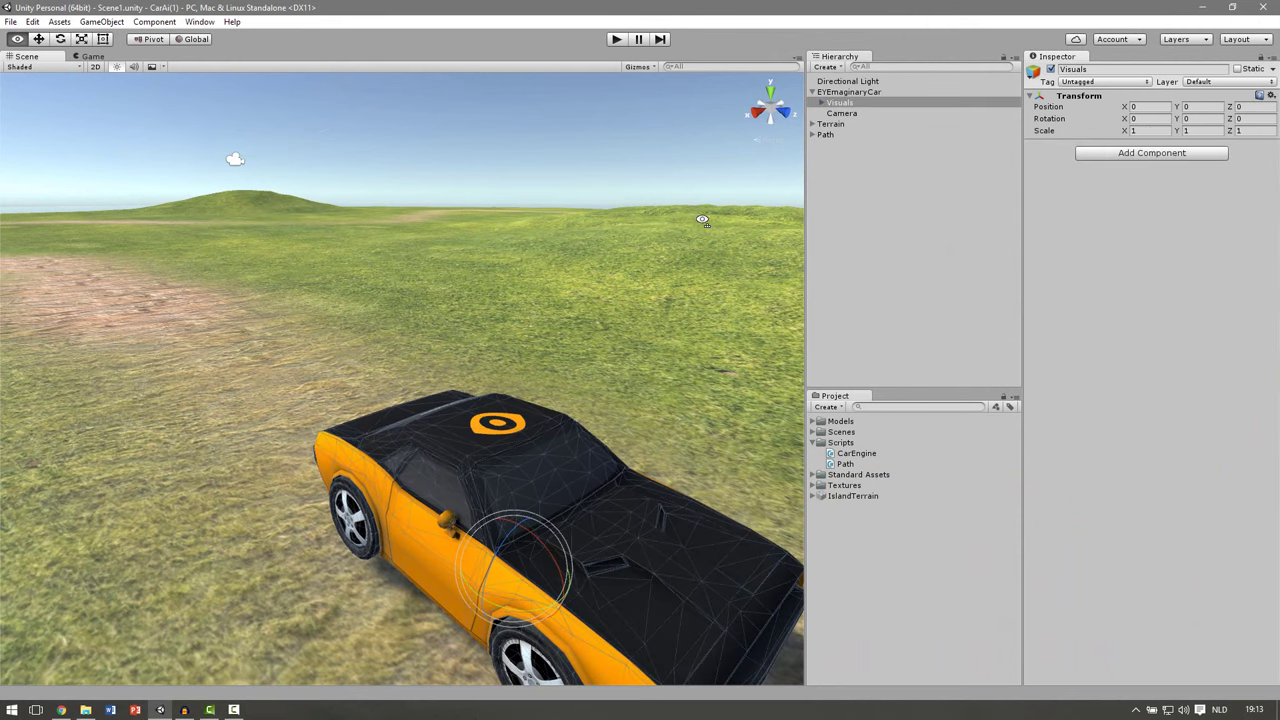
key(f)
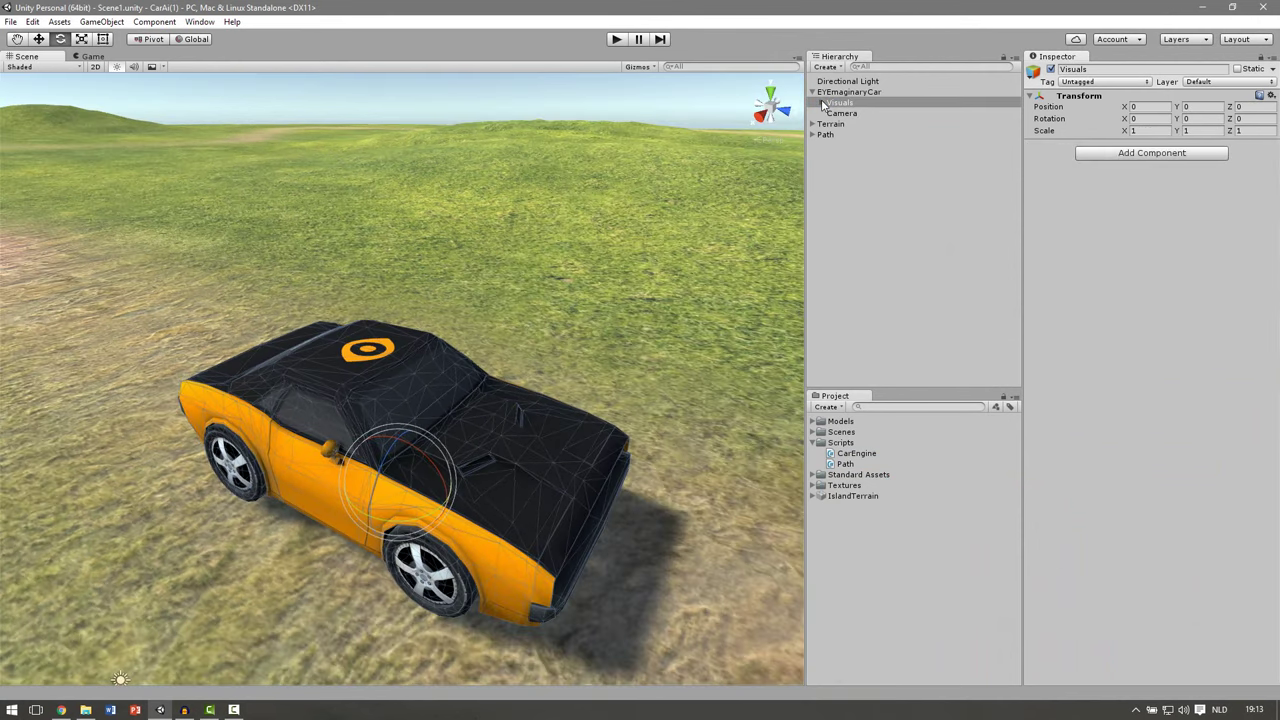
Expand Visuals and inspect the Body, Bumpers and four wheel objects one by one.
click(822, 103)
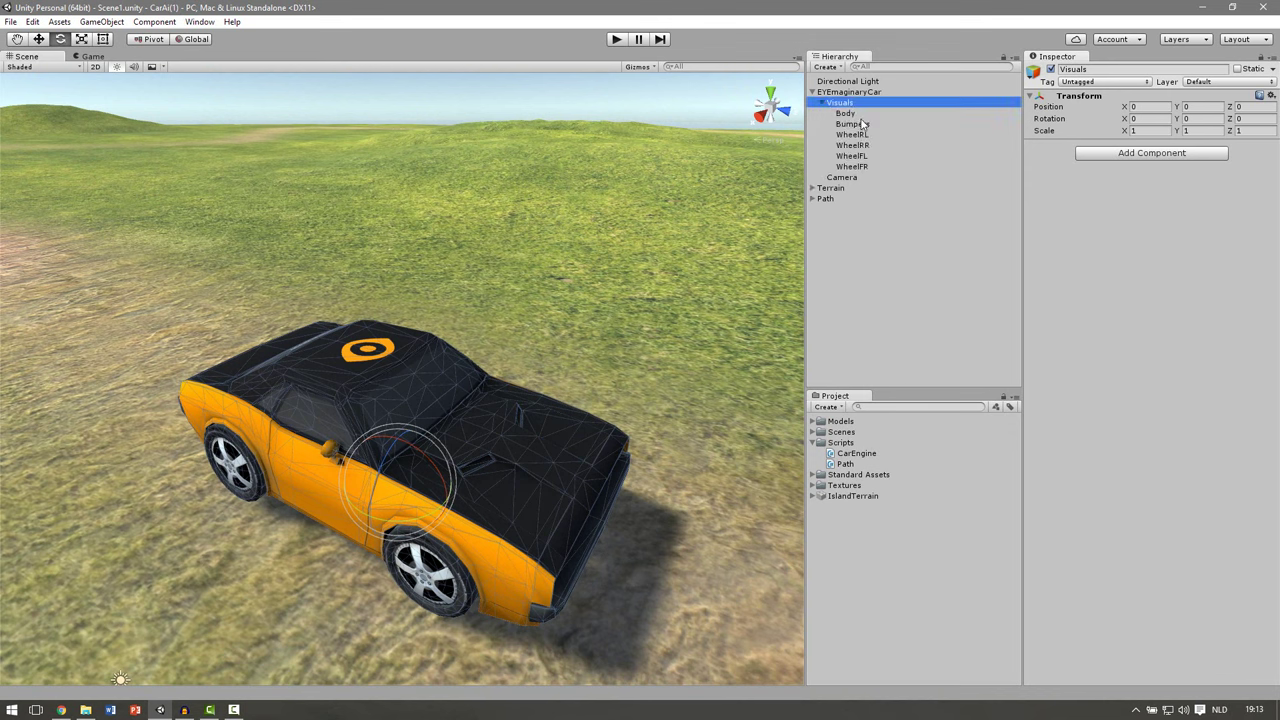
click(853, 114)
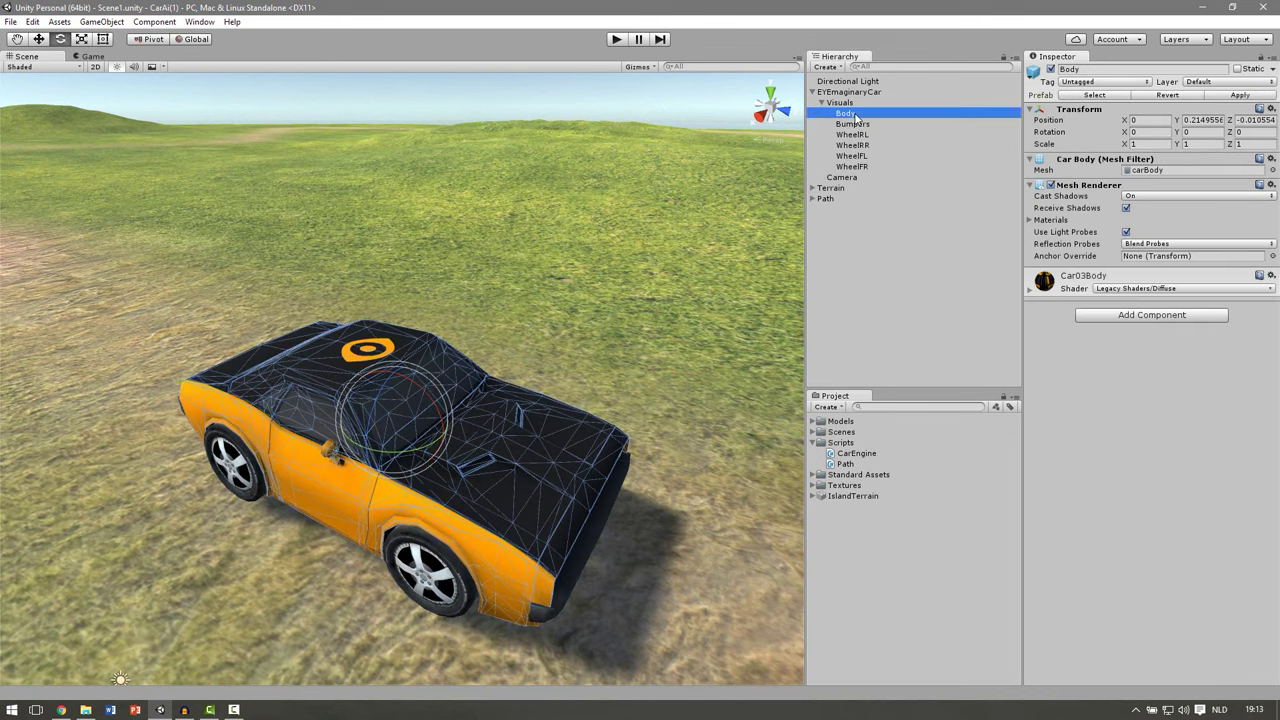
click(853, 124)
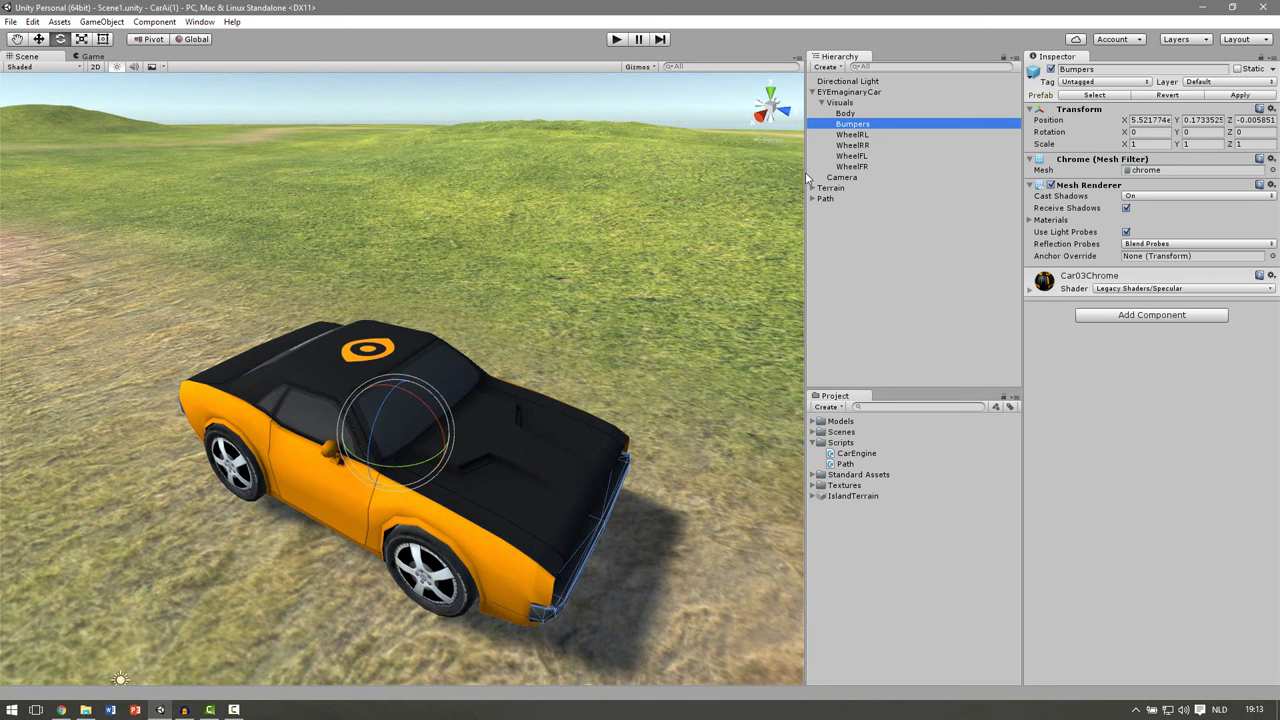
click(872, 135)
click(872, 145)
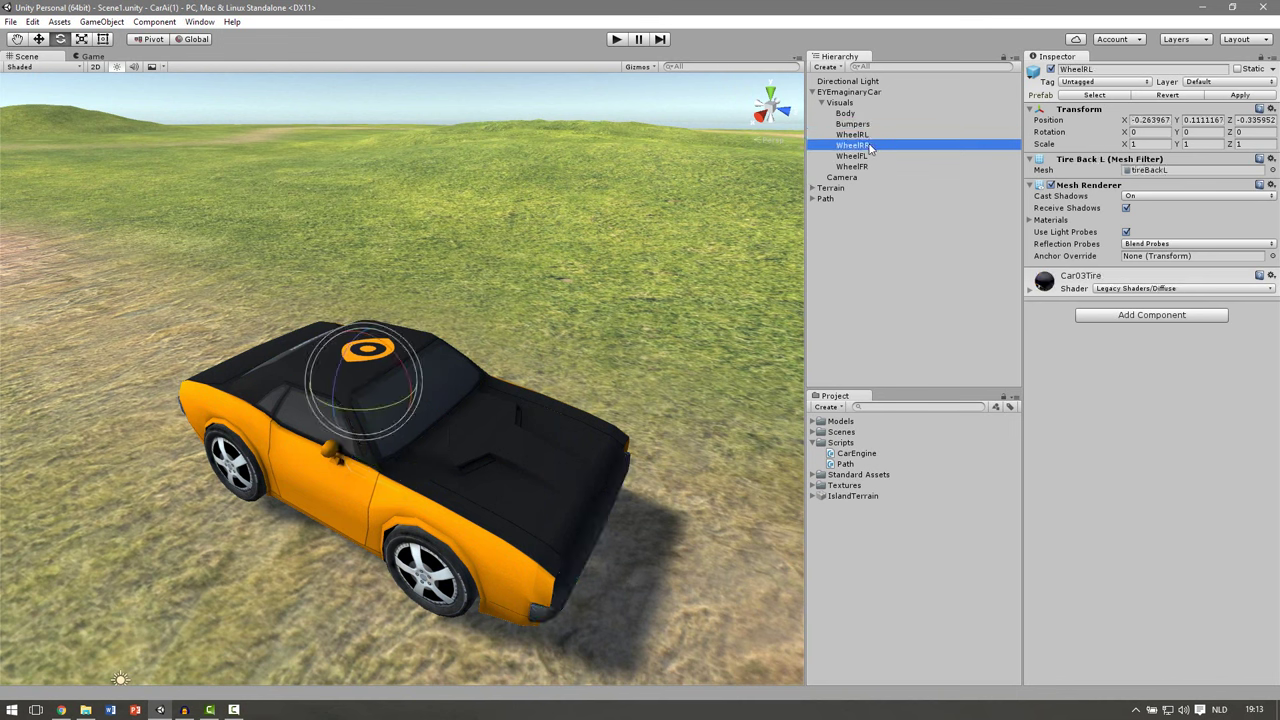
click(869, 156)
click(869, 166)
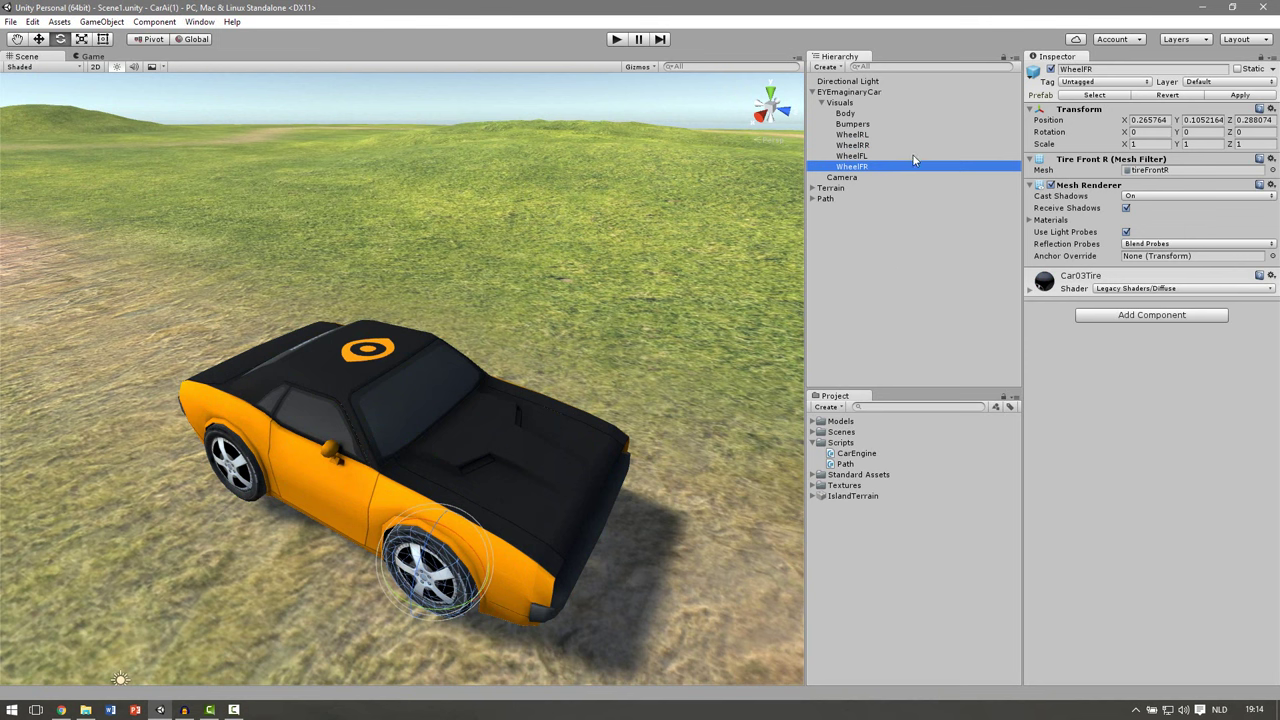
Create an empty game object and make it a child of the car's Visuals object.
click(865, 104)
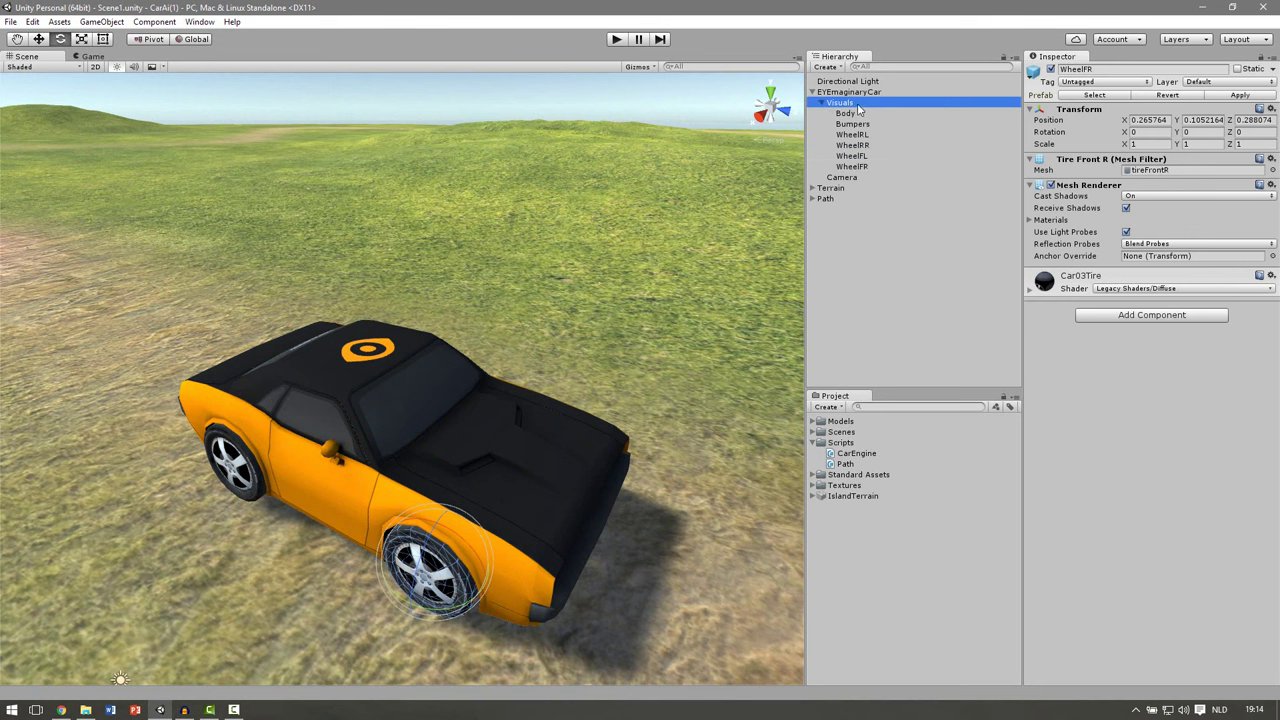
click(102, 22)
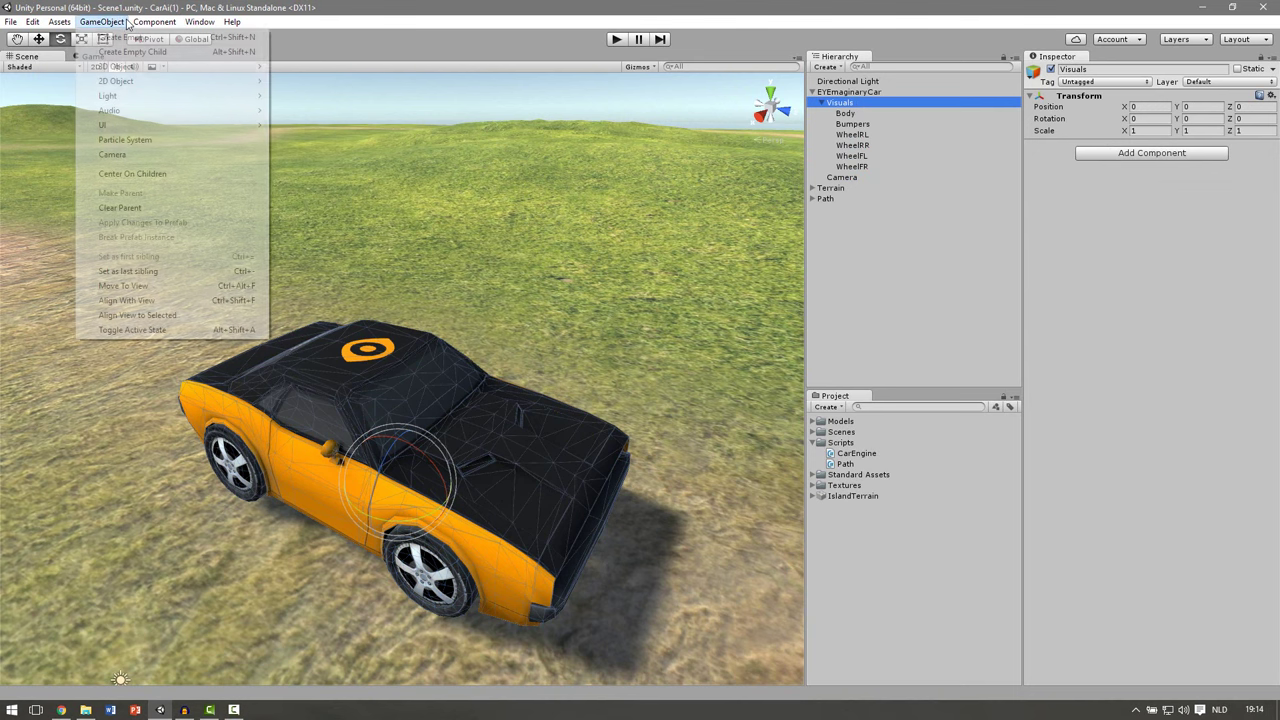
click(115, 38)
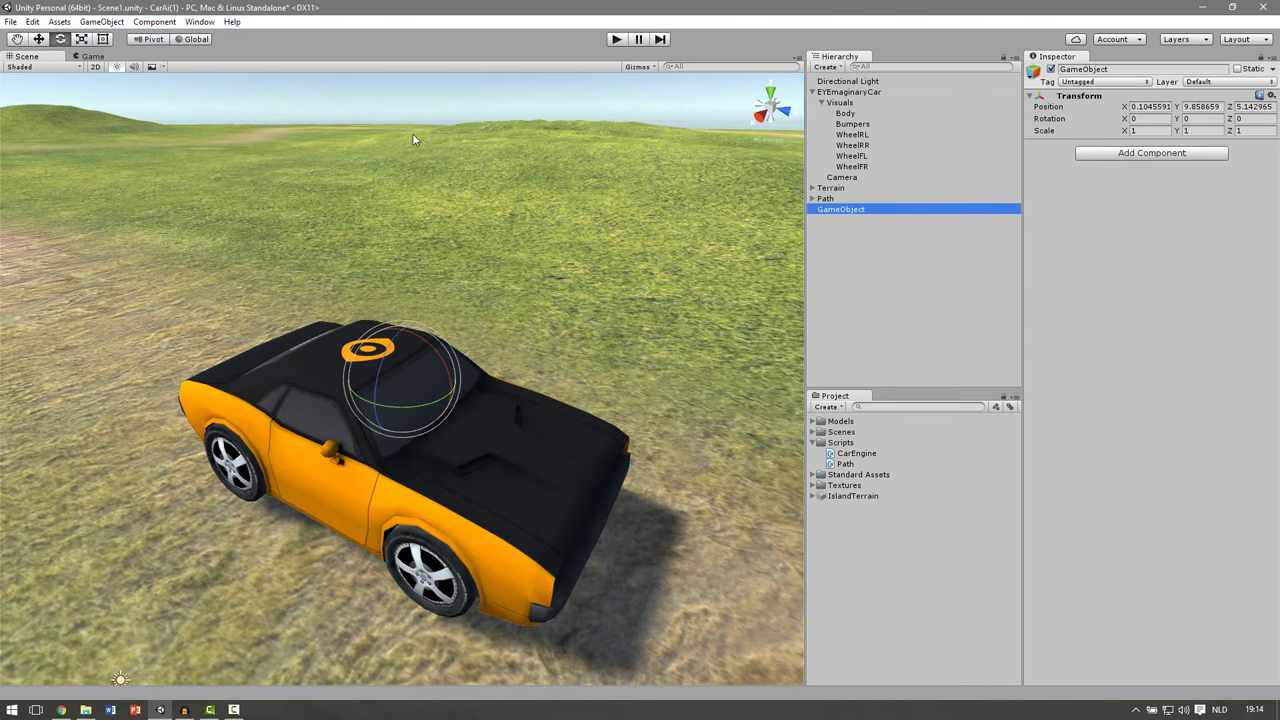
drag(850, 210, 868, 108)
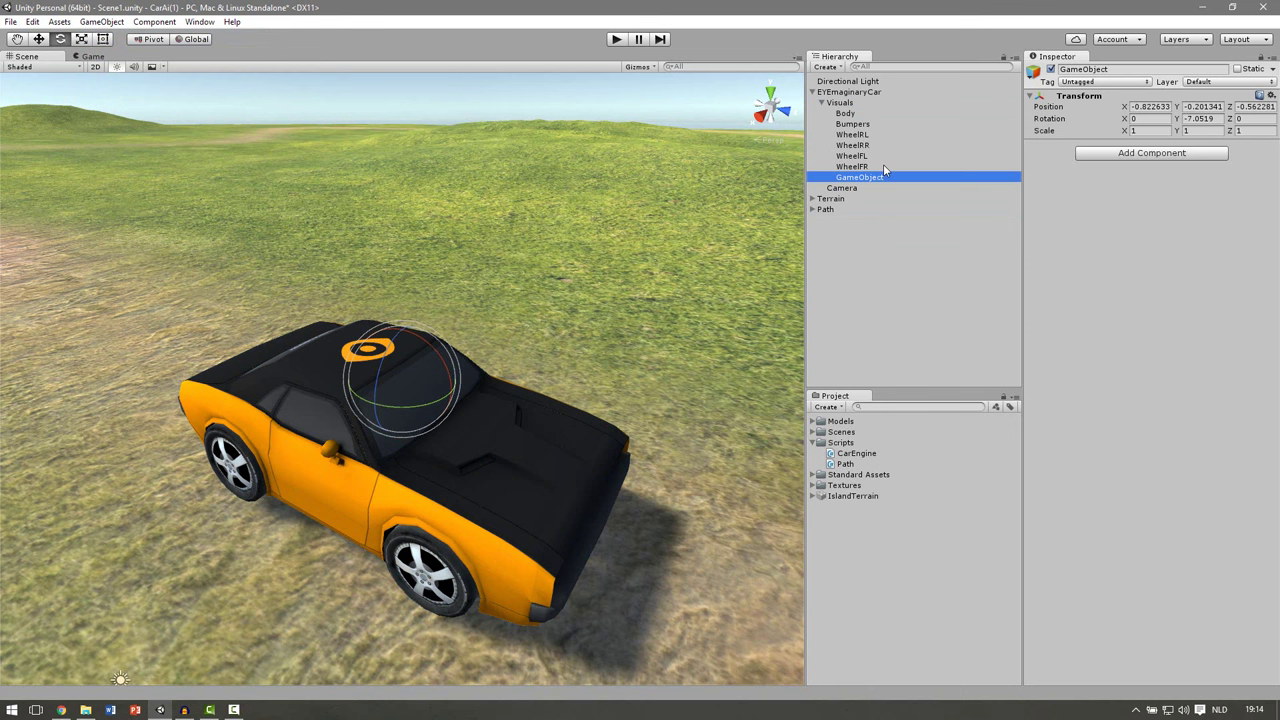
Rename the new empty object Wheels and reset its transform.
click(1138, 70)
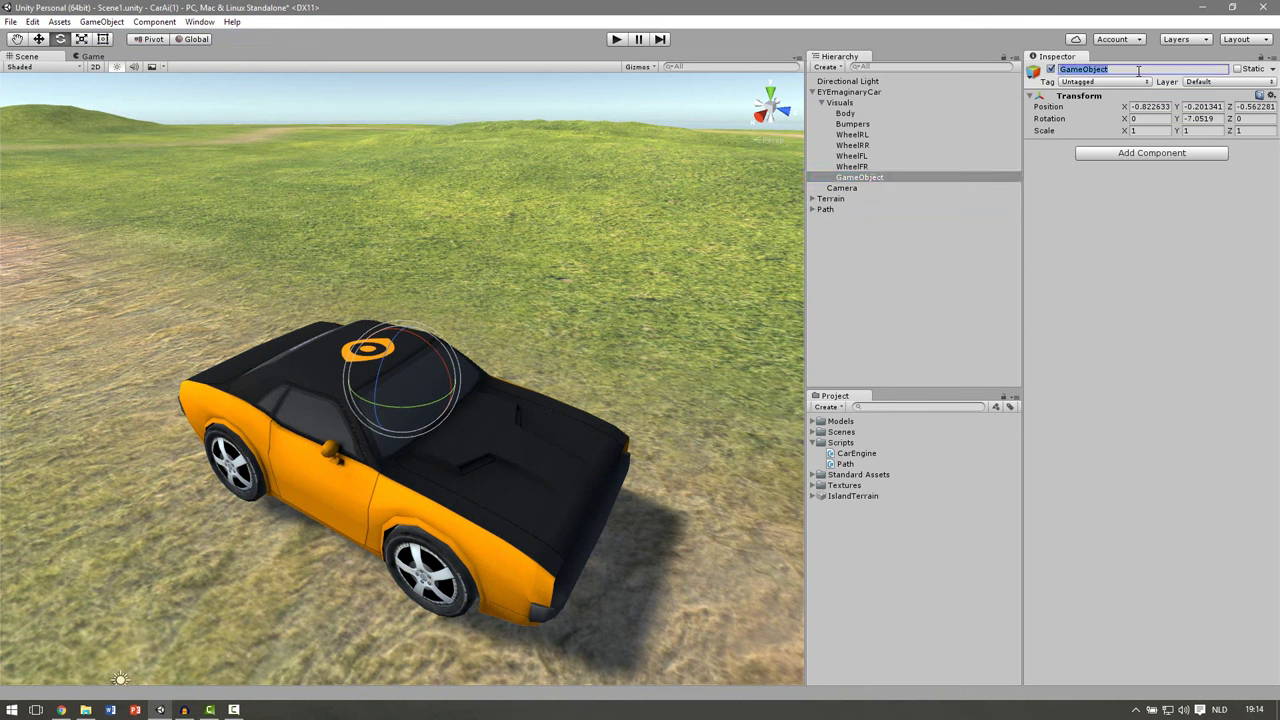
text(Whyeel)
key(BackSpace)
key(BackSpace)
key(BackSpace)
key(BackSpace)
text(eels)
key(Return)
click(1271, 95)
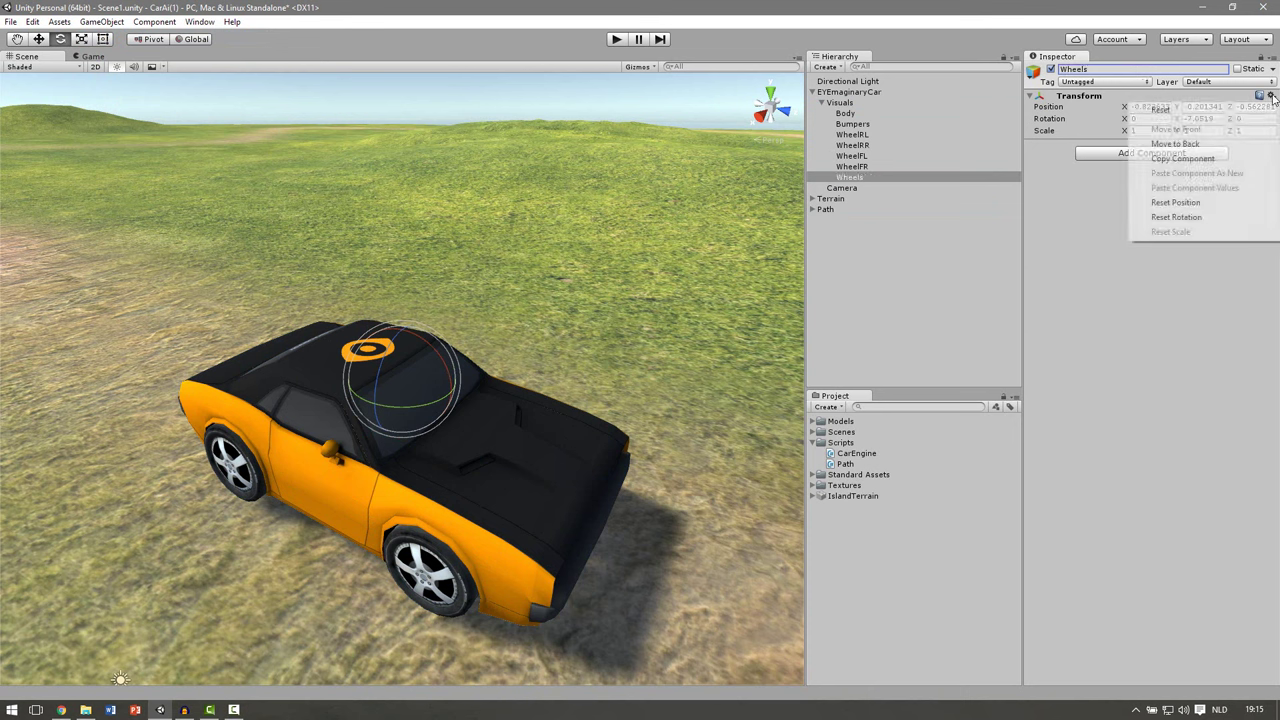
click(1195, 110)
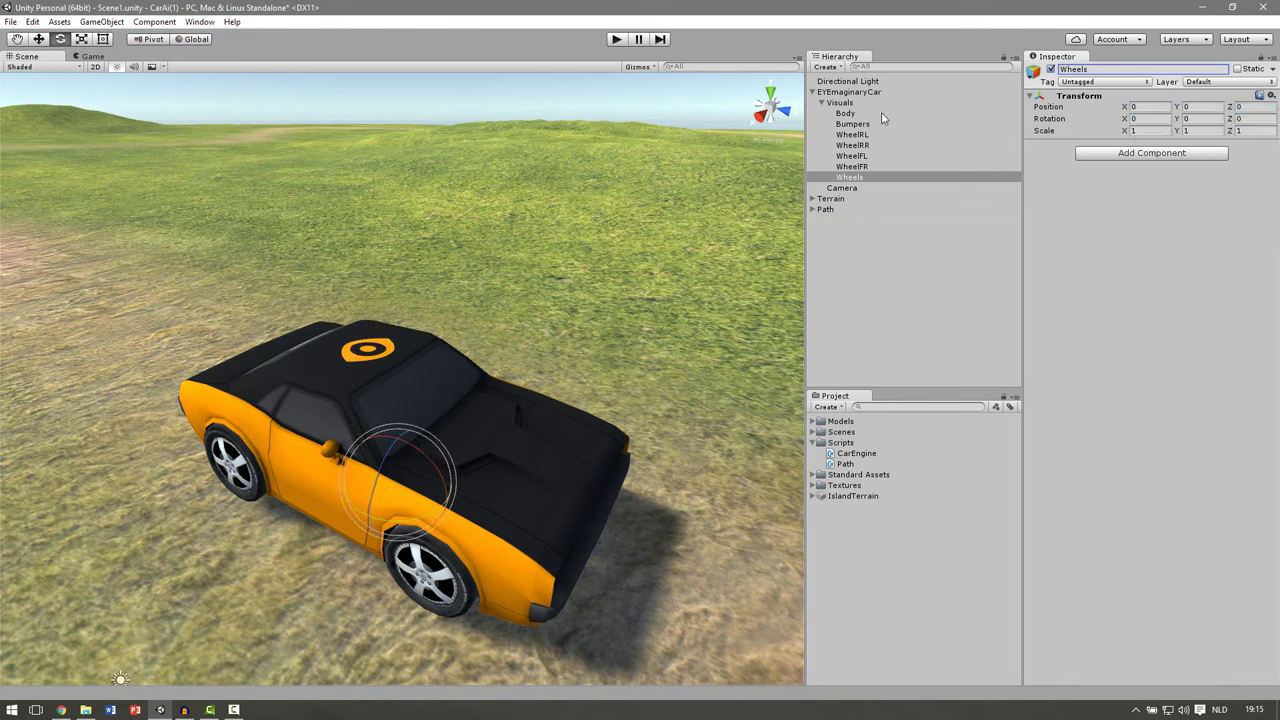
Group WheelRL, WheelRR, WheelFL and WheelFR under the Wheels object.
click(872, 136)
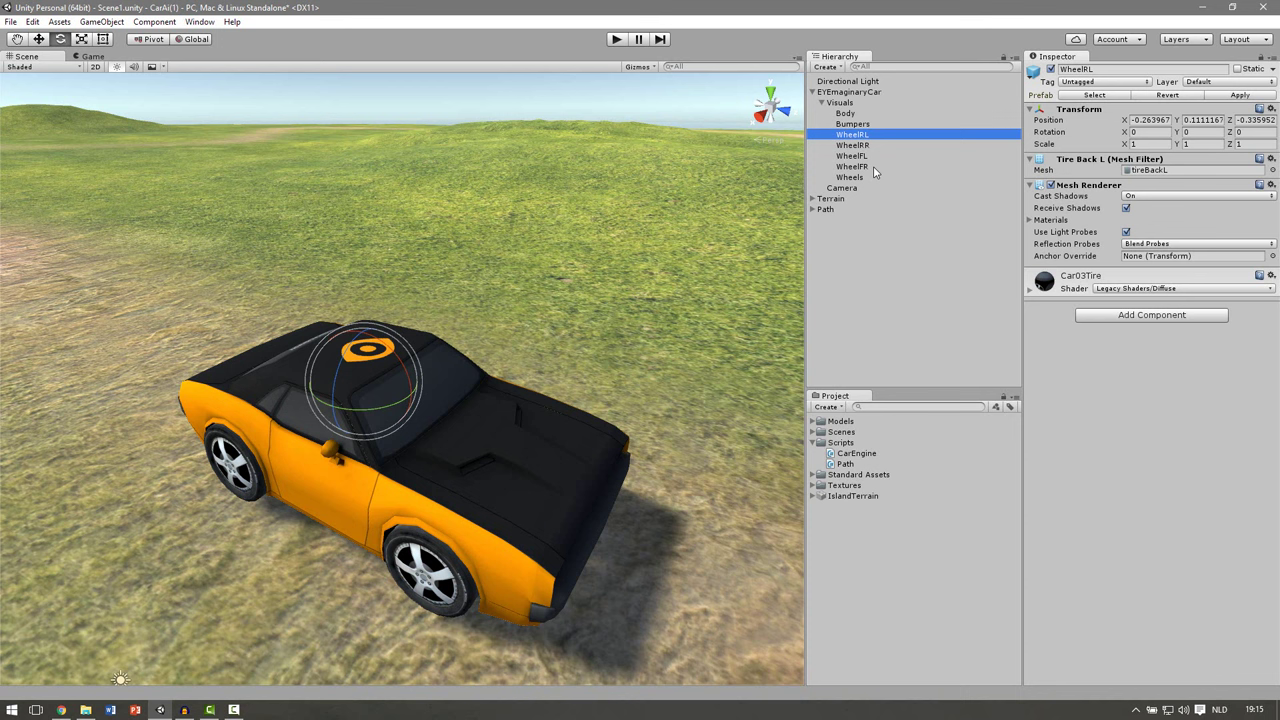
shift+click(873, 167)
drag(875, 150, 856, 176)
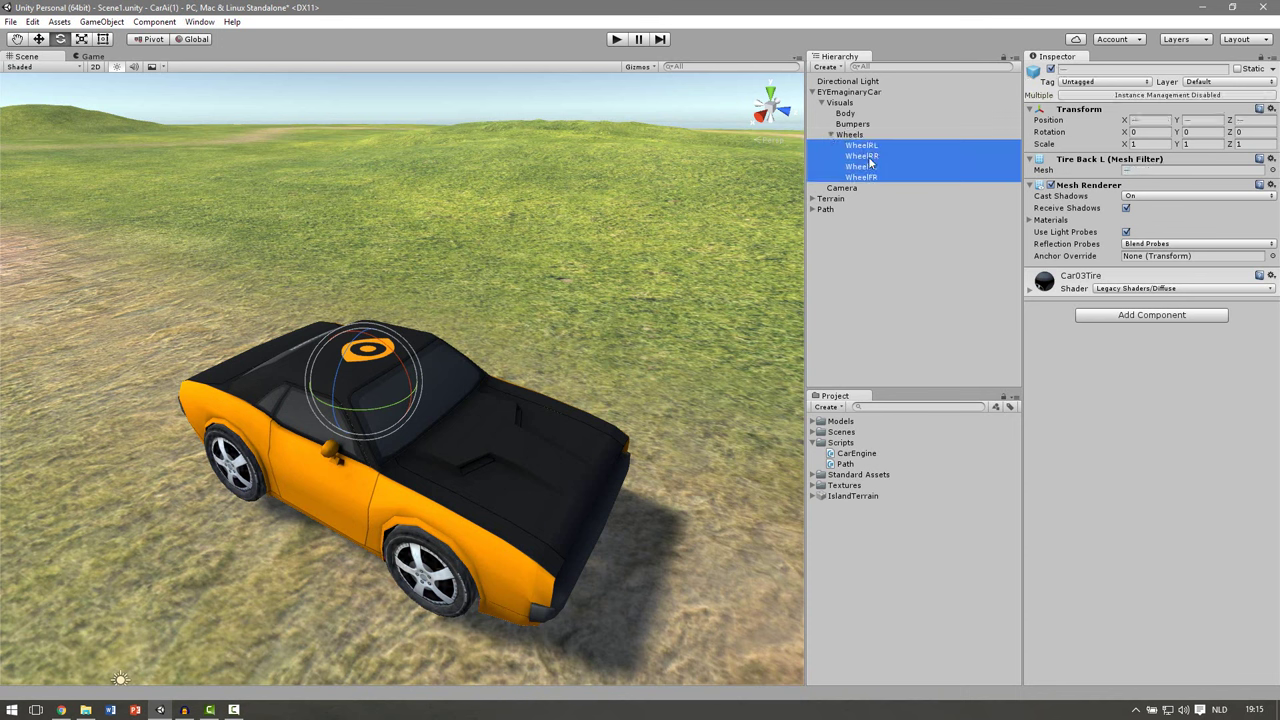
click(876, 149)
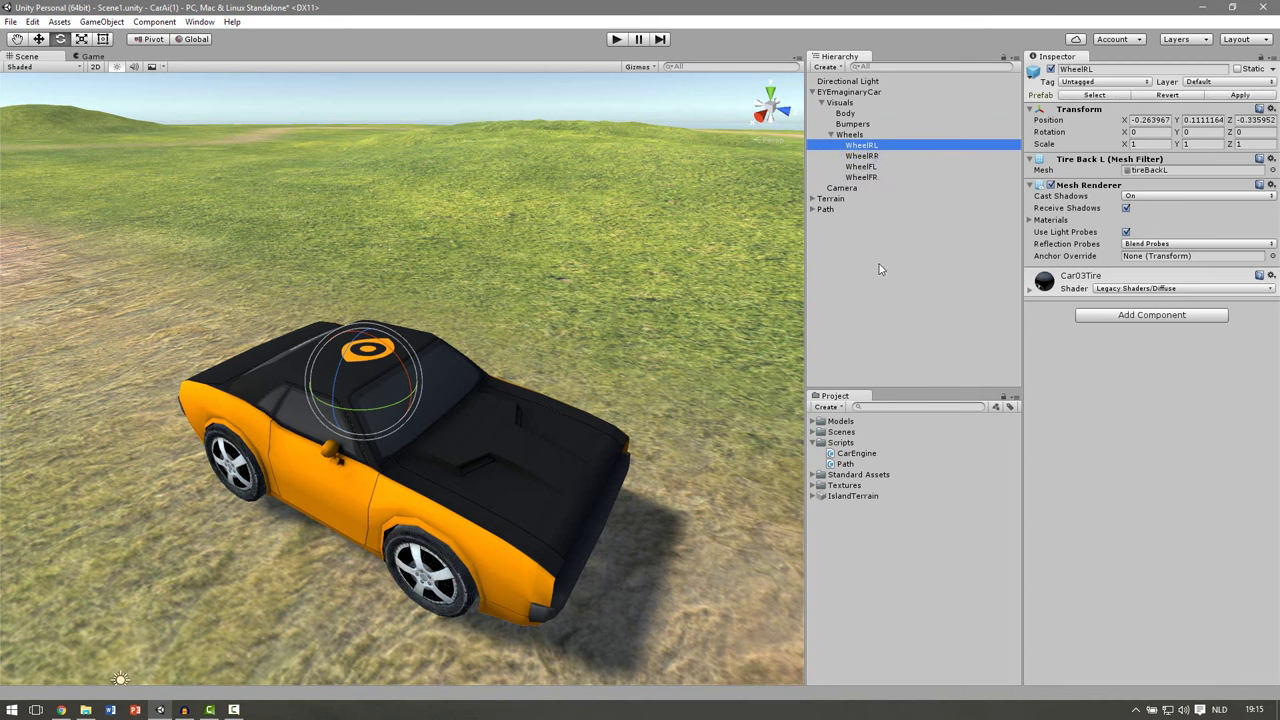
Look through the physics components available for the Wheels object without adding one.
click(858, 136)
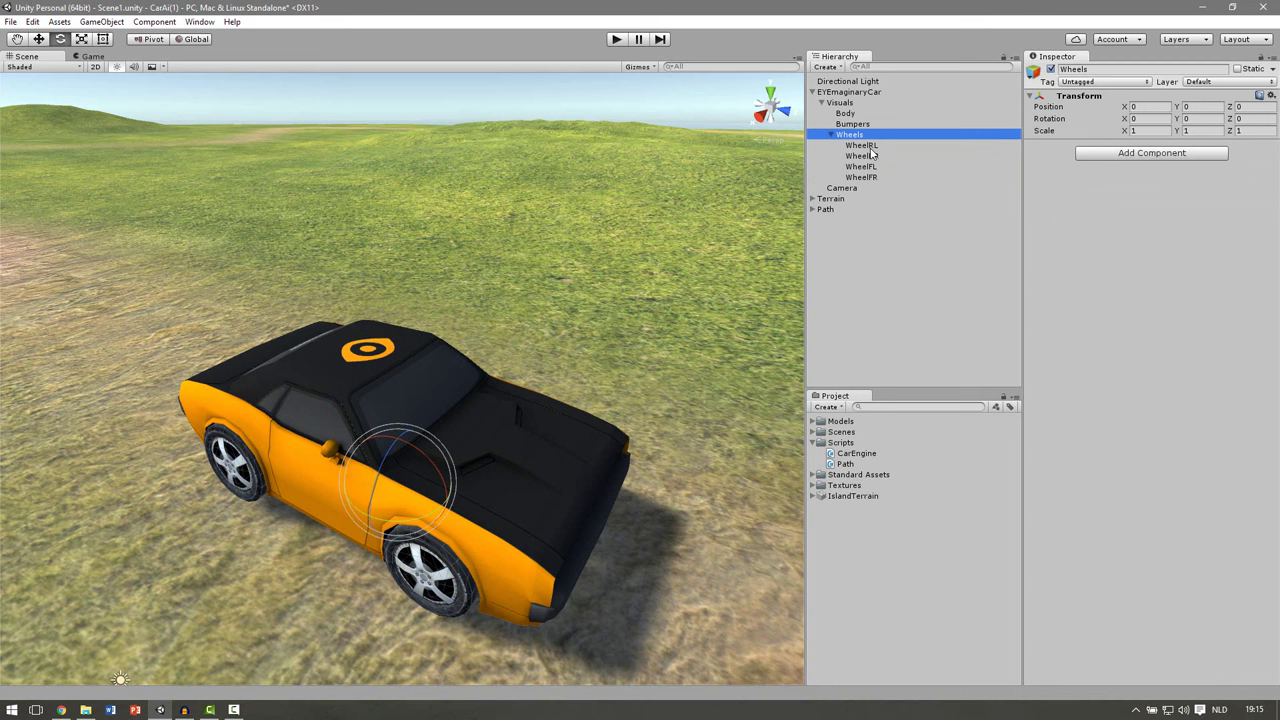
click(164, 22)
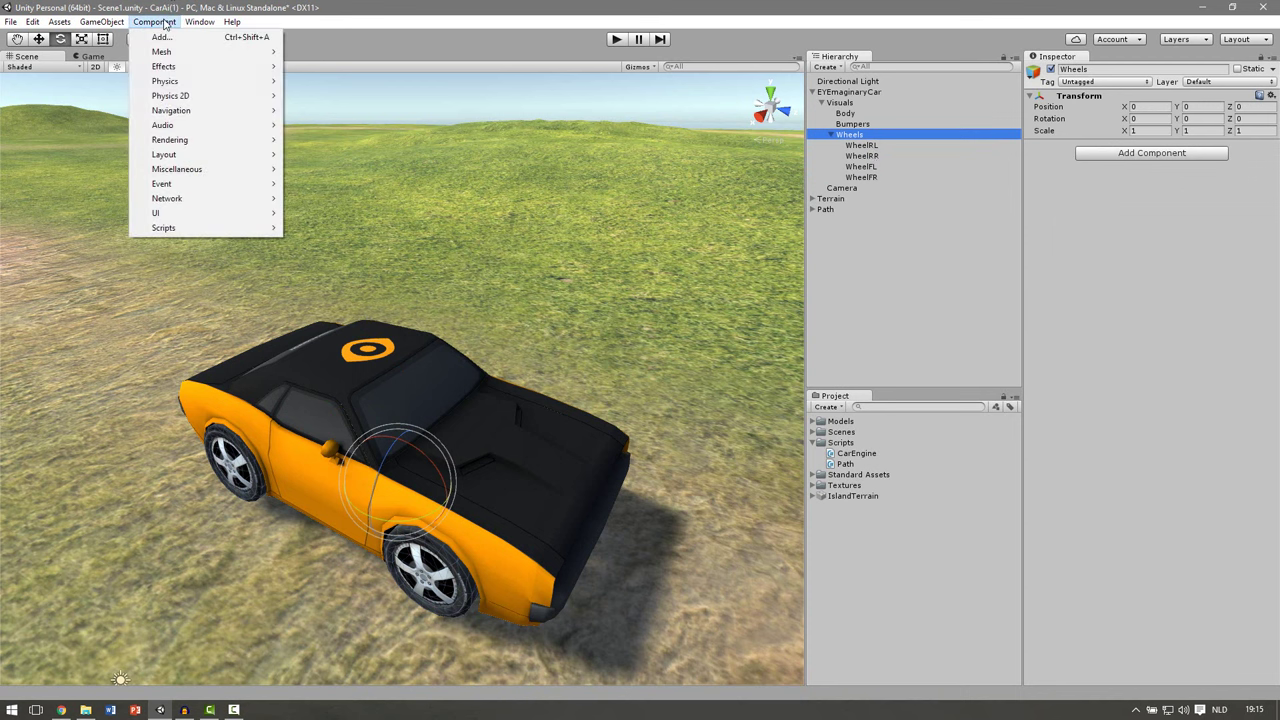
mouse_move(224, 84)
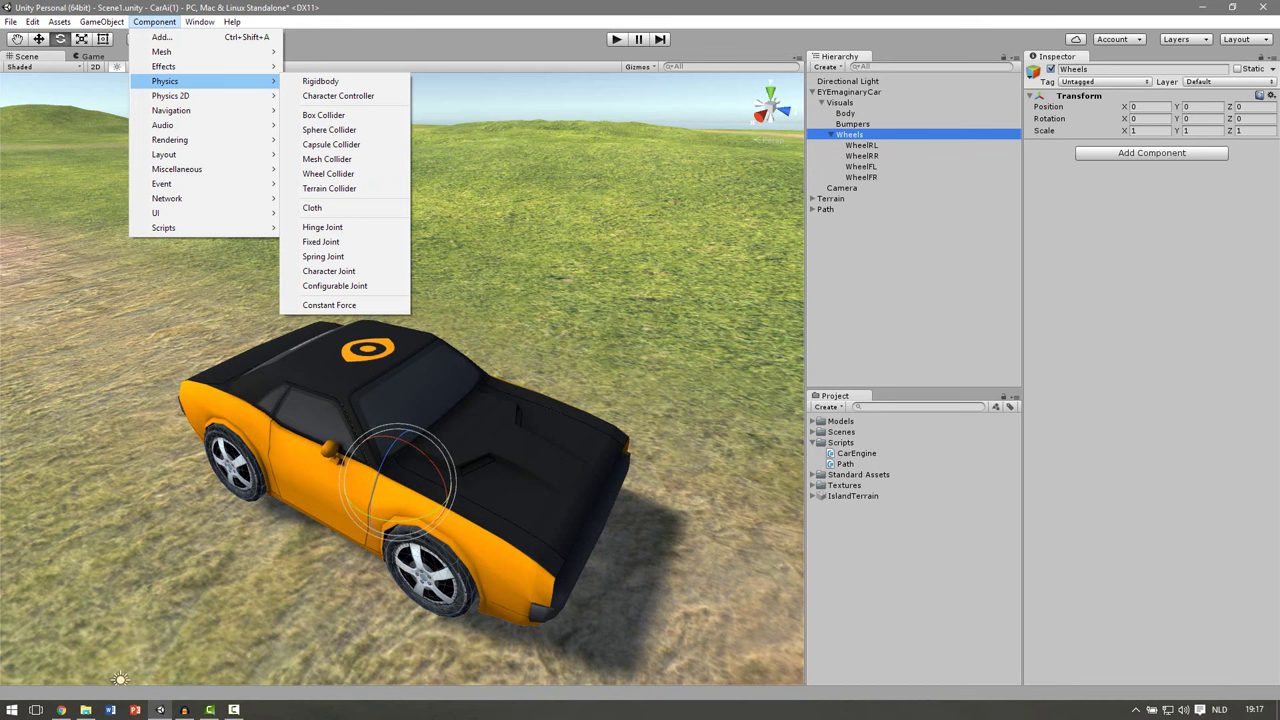
click(705, 12)
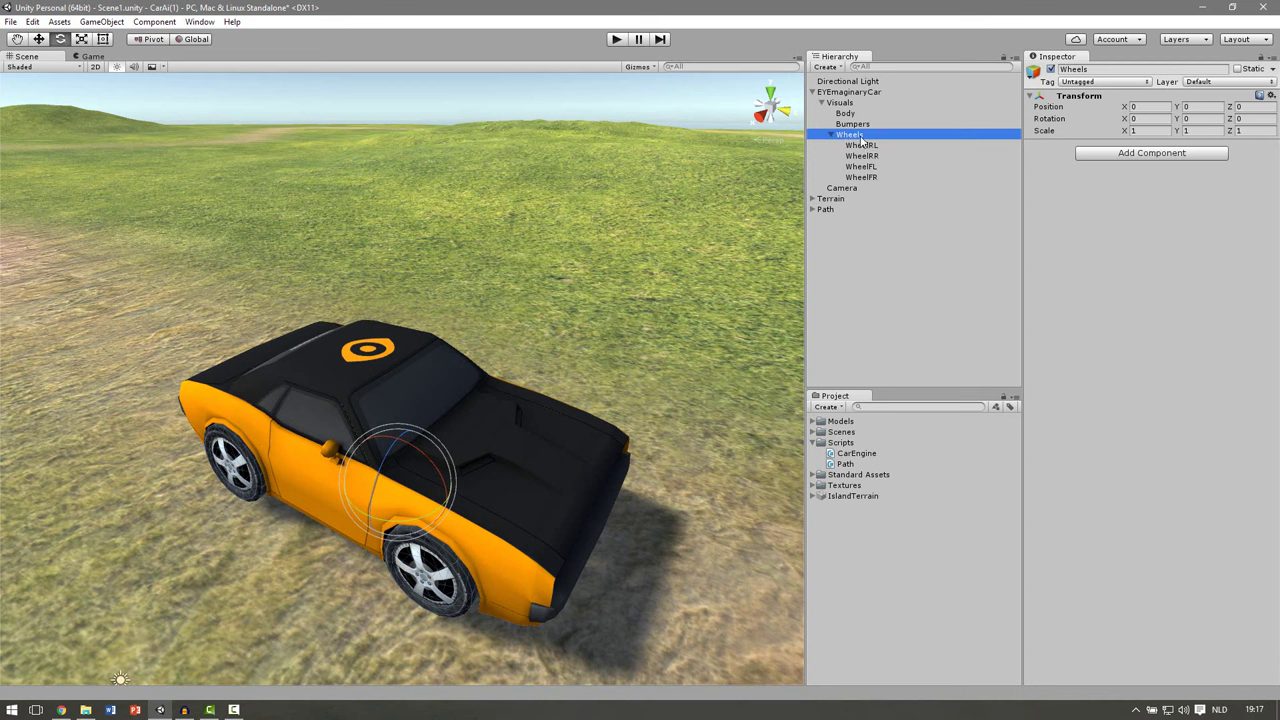
Duplicate the Wheels group, rename the copy WheelColliders, and collapse Wheels while expanding WheelColliders.
key(ctrl+d)
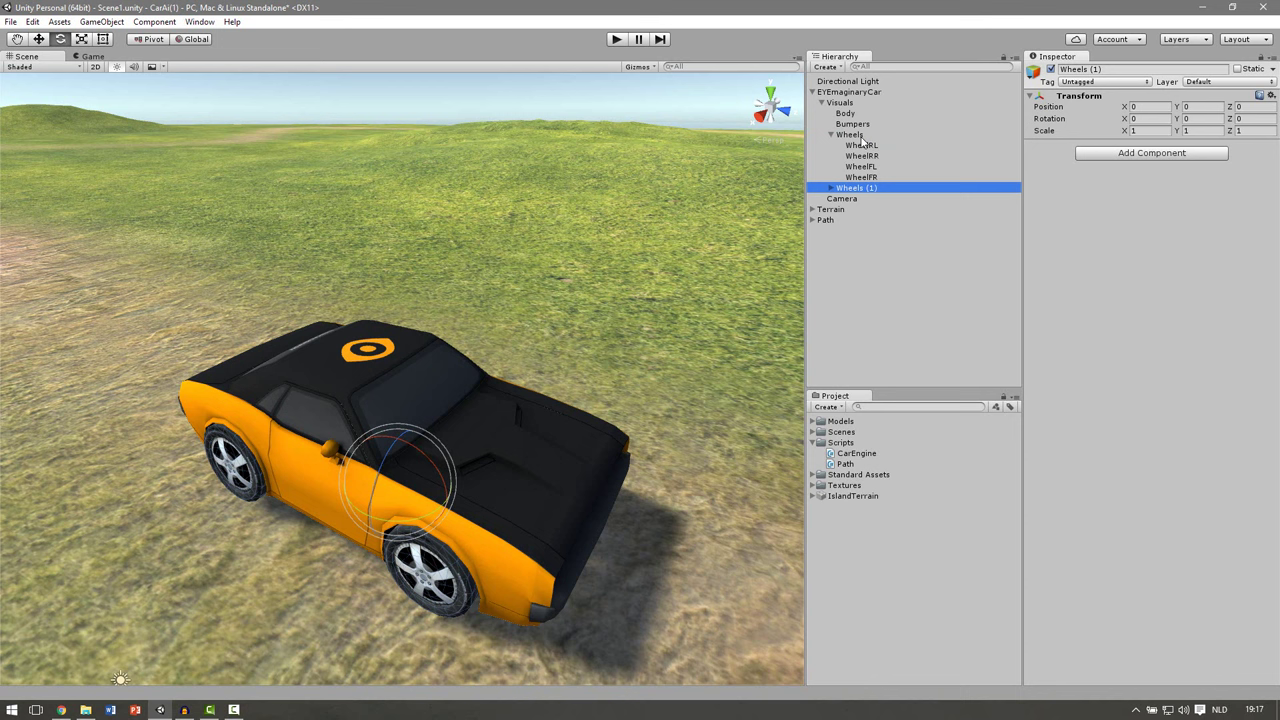
click(1118, 70)
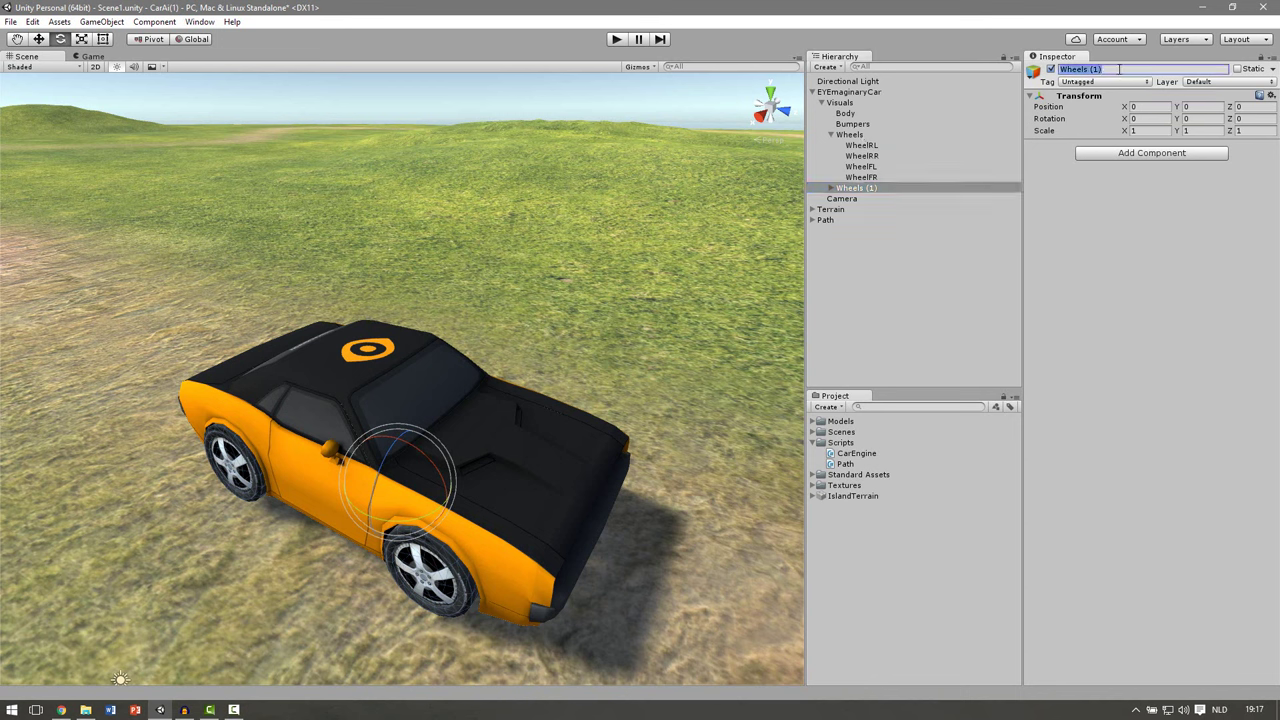
click(1120, 72)
text(Collider)
key(Return)
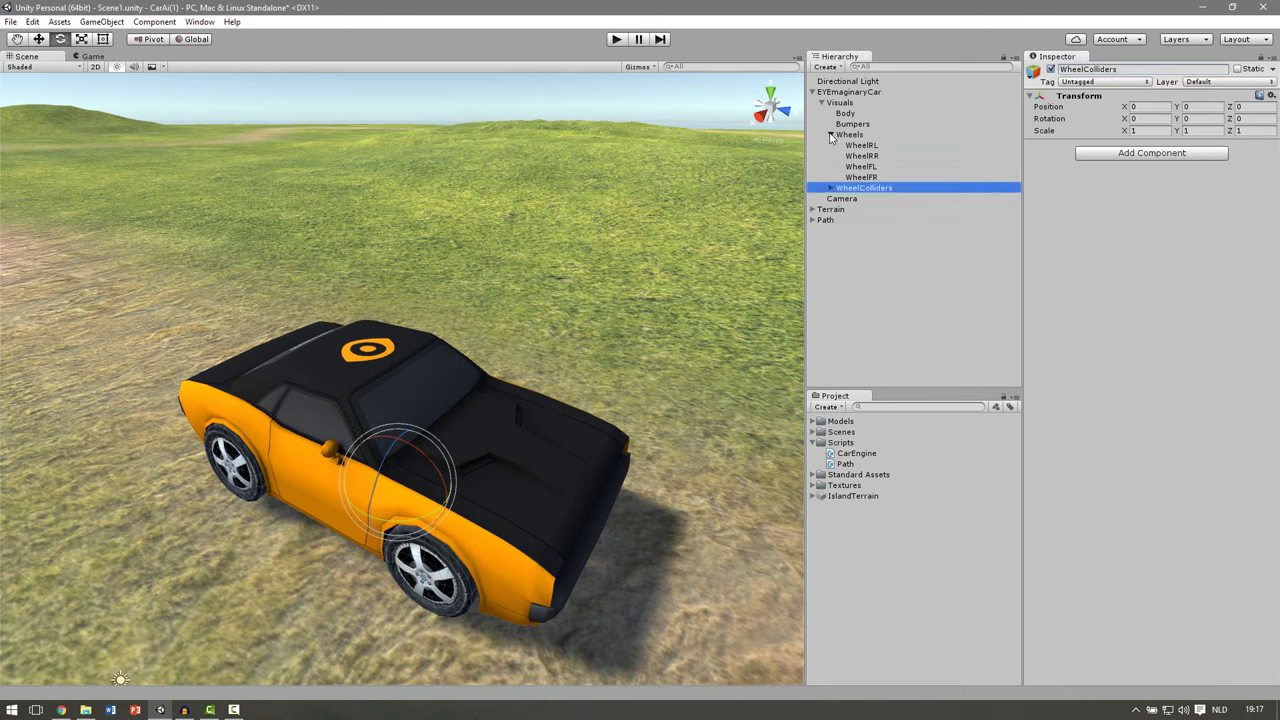
click(830, 134)
click(830, 145)
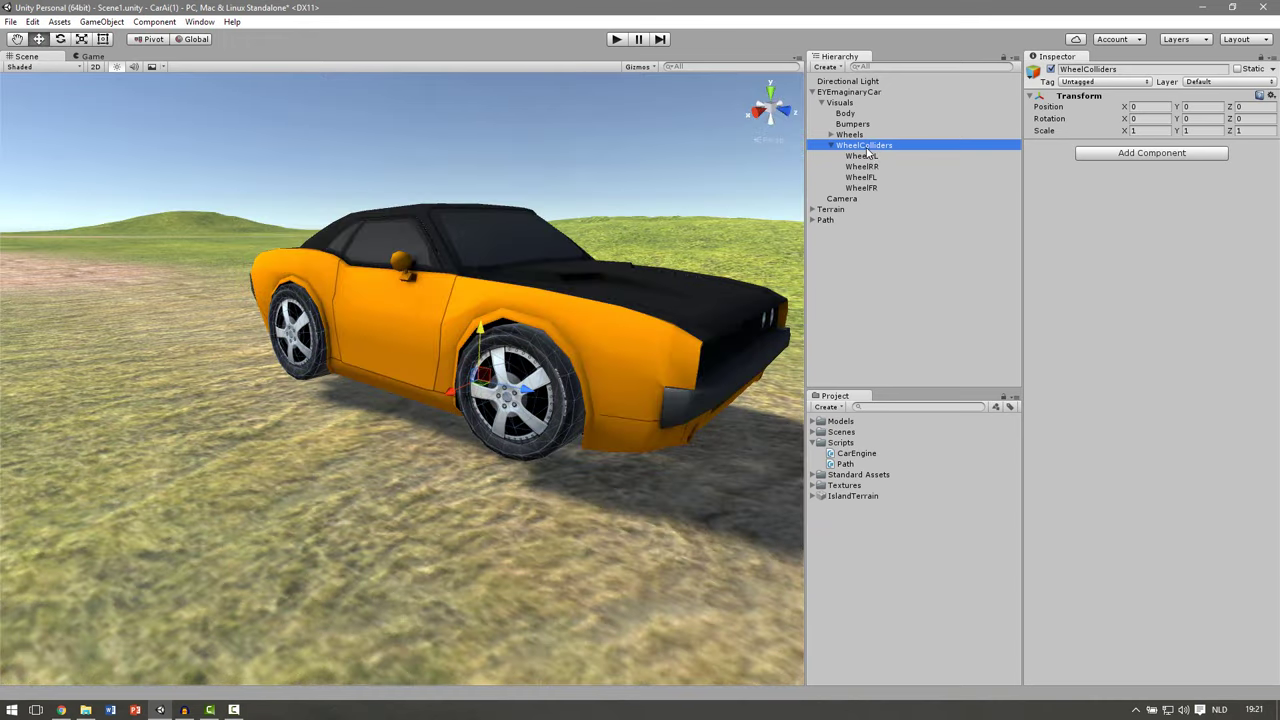
Try raising the WheelColliders group to a Y position of 0.267 and undo the move.
click(481, 315)
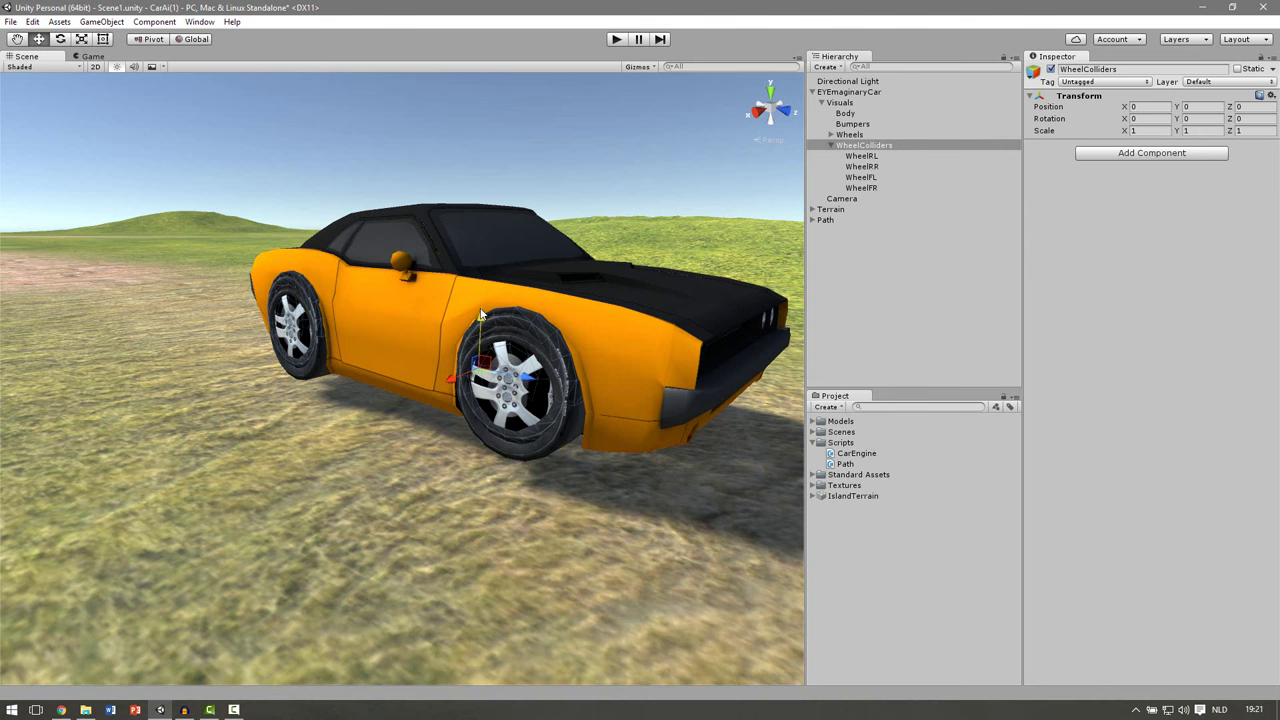
drag(481, 315, 500, 250)
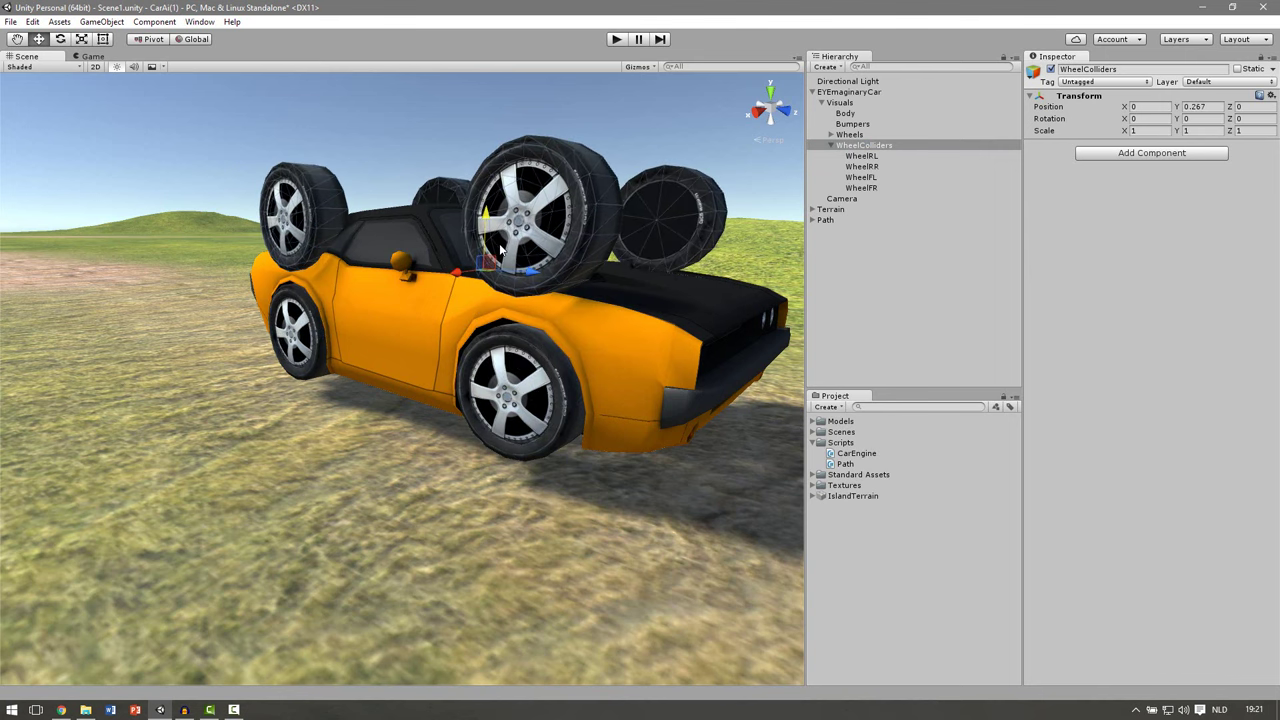
key(ctrl+z)
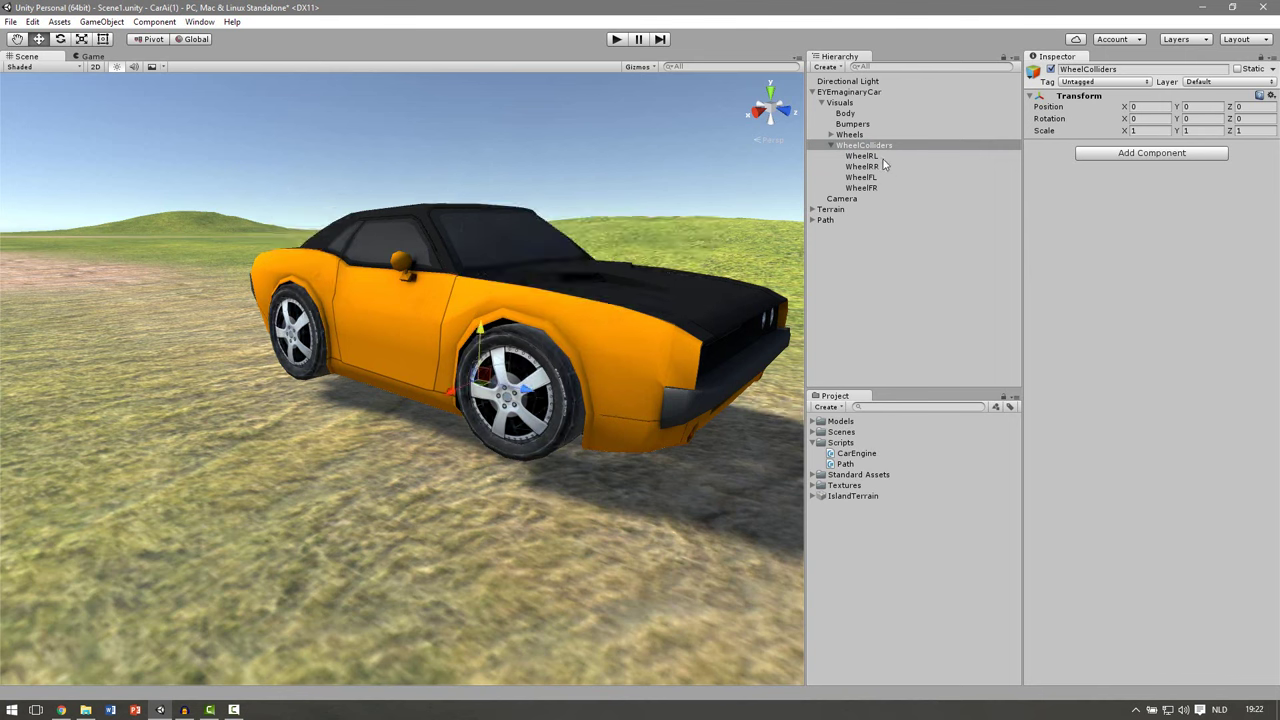
Remove the Mesh Renderer and Mesh Filter components from all four wheels inside WheelColliders.
click(862, 156)
shift+click(862, 187)
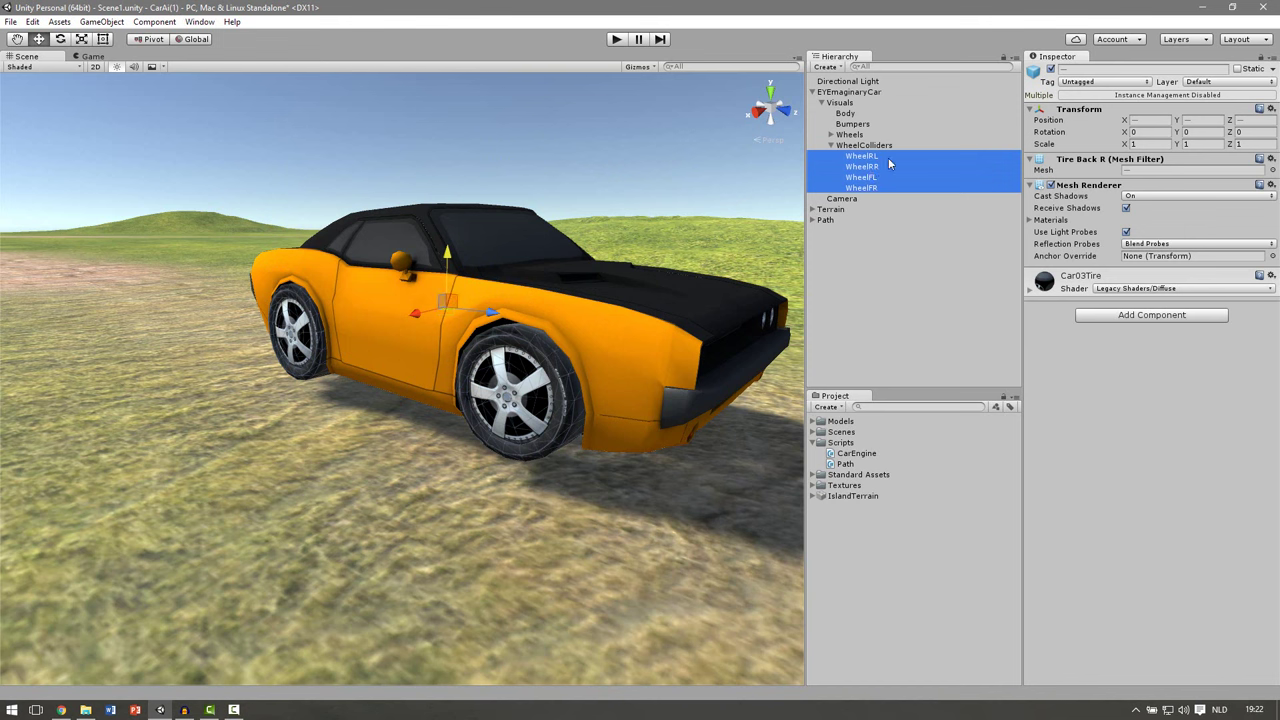
right_click(1088, 189)
click(1150, 243)
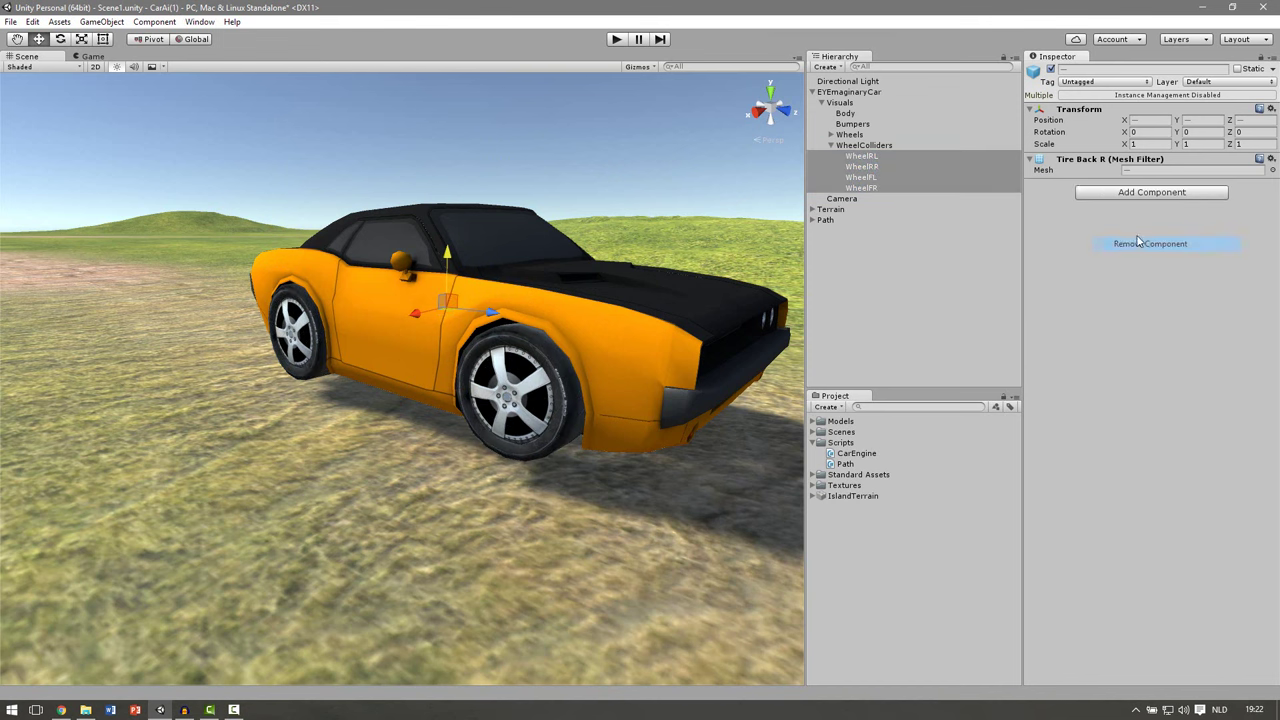
right_click(1088, 160)
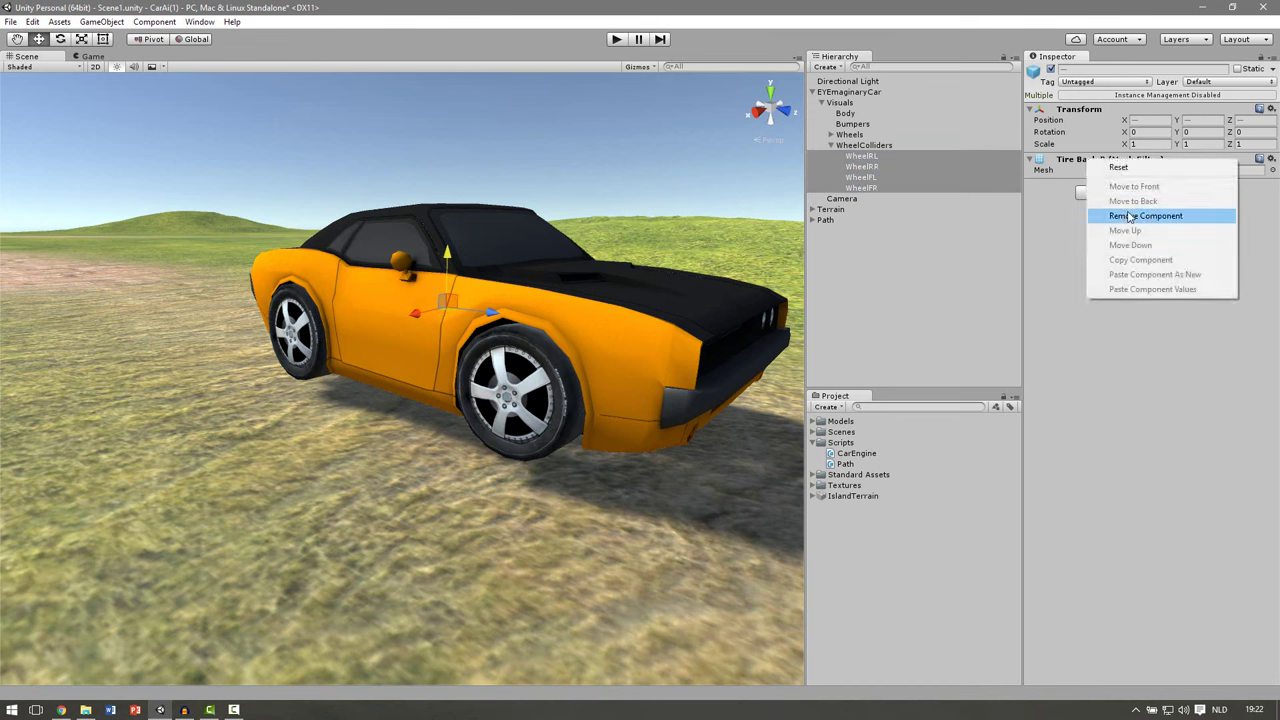
click(1140, 216)
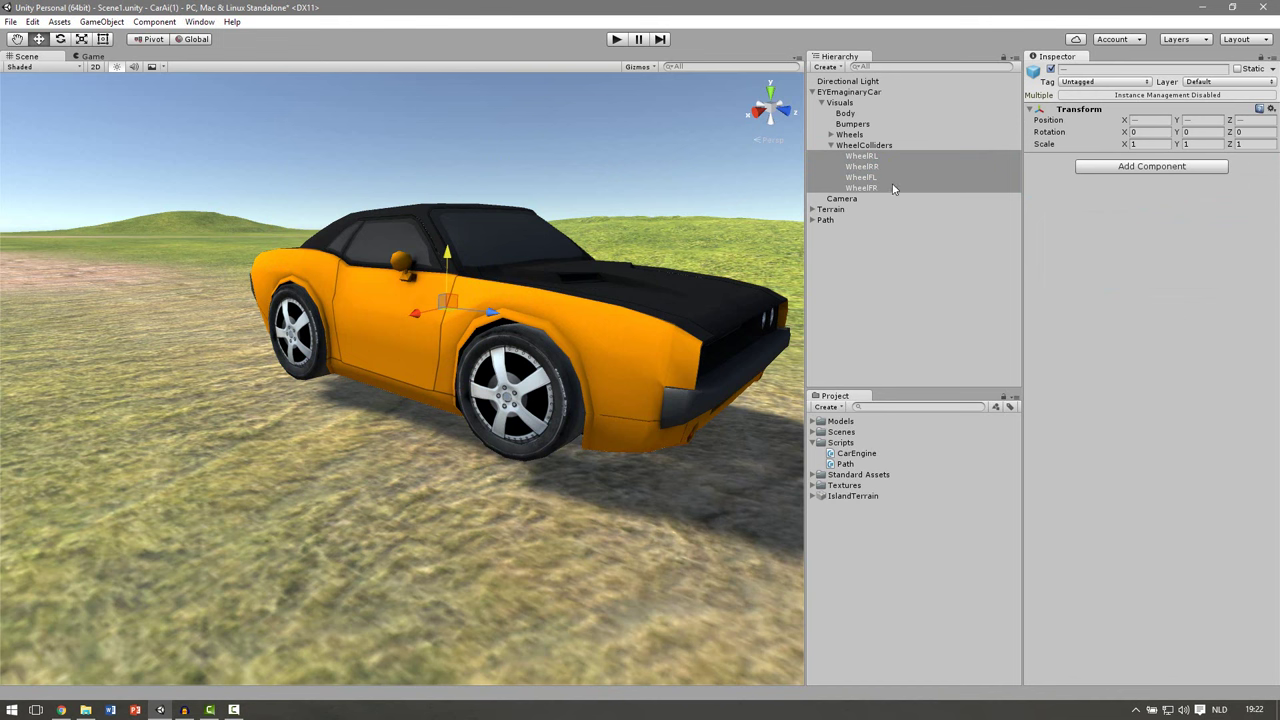
Add a Rigidbody component to EYEmaginaryCar and set its mass to 1200.
click(873, 93)
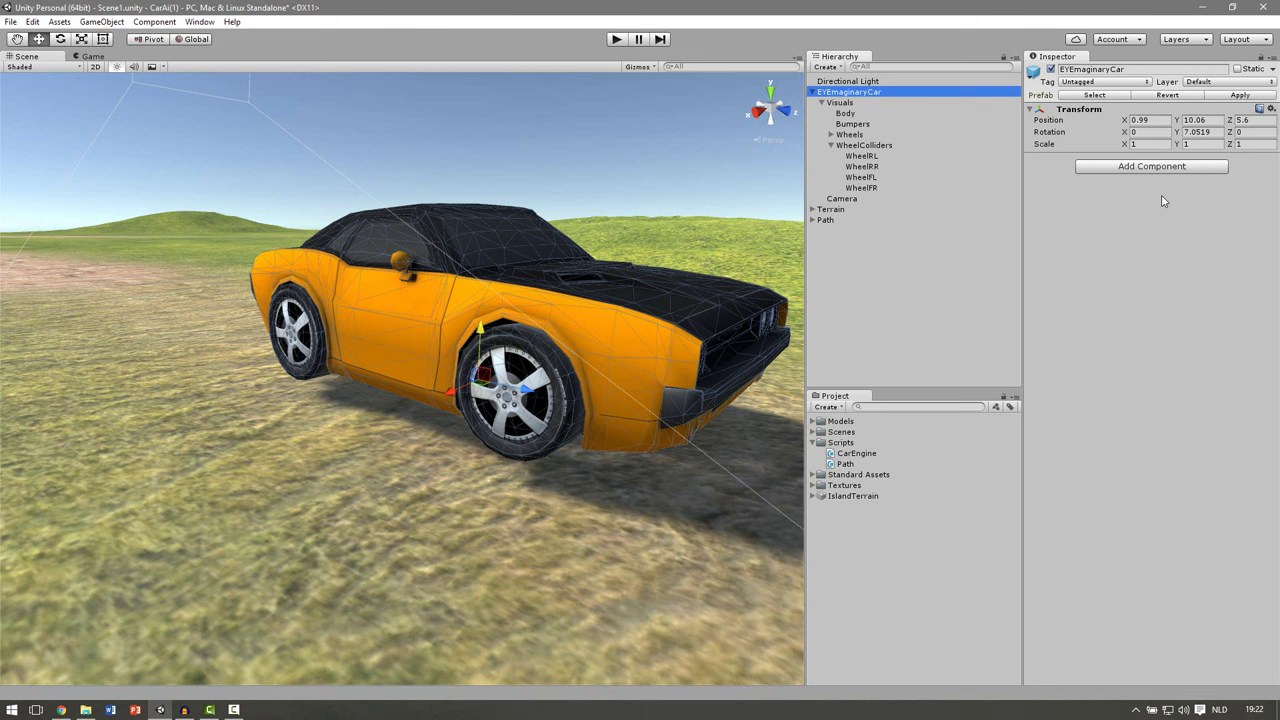
click(1166, 168)
text(rigid)
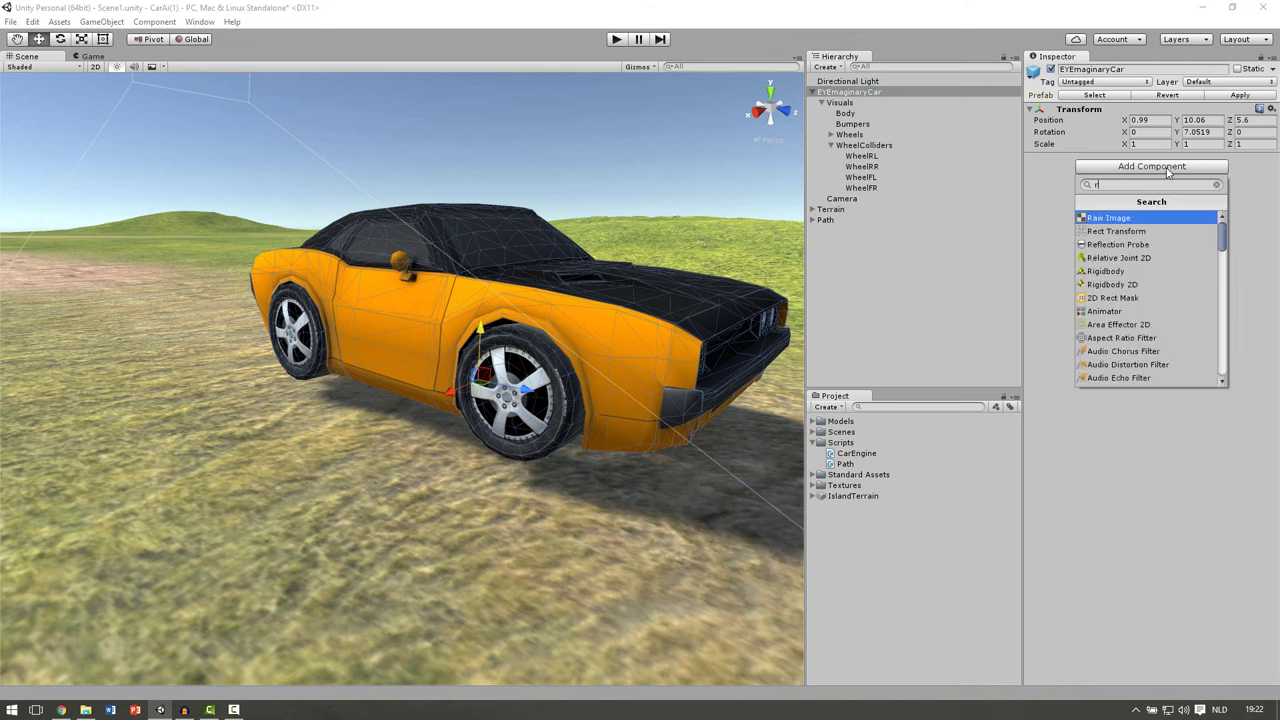
key(Return)
click(1166, 168)
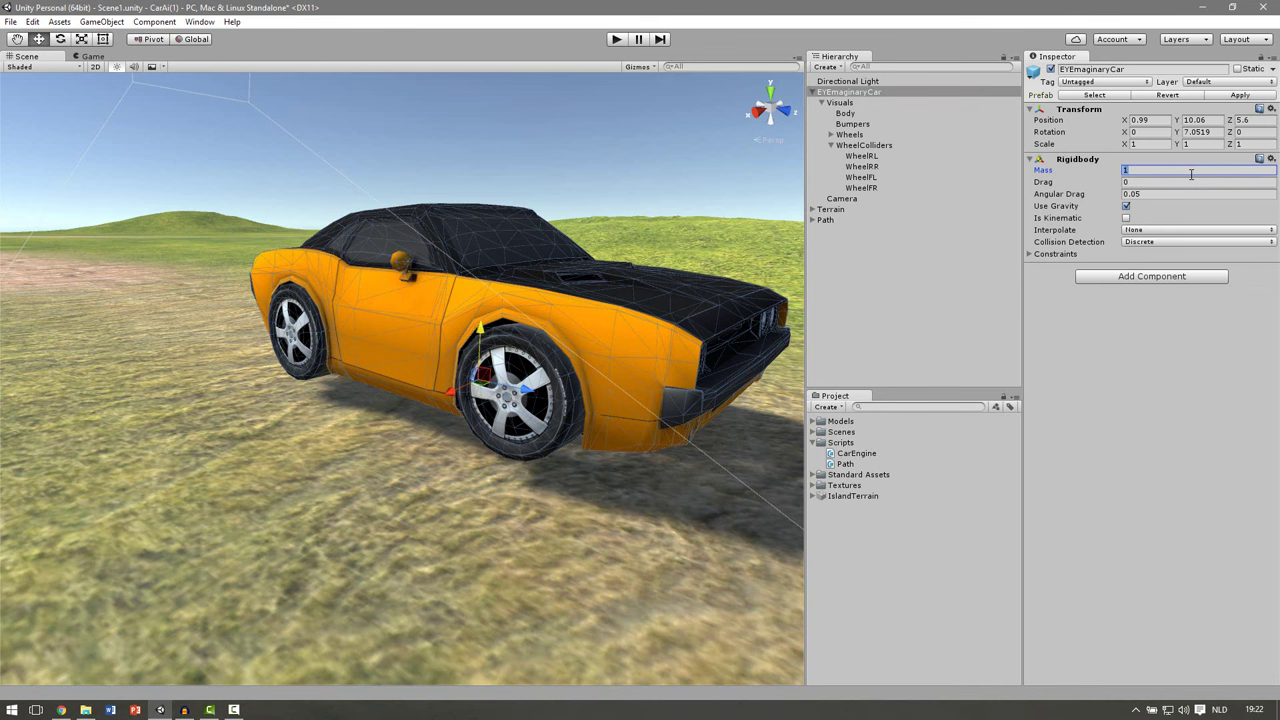
text(1200)
Add a Mesh Collider to the car's Body and make it convex.
click(850, 113)
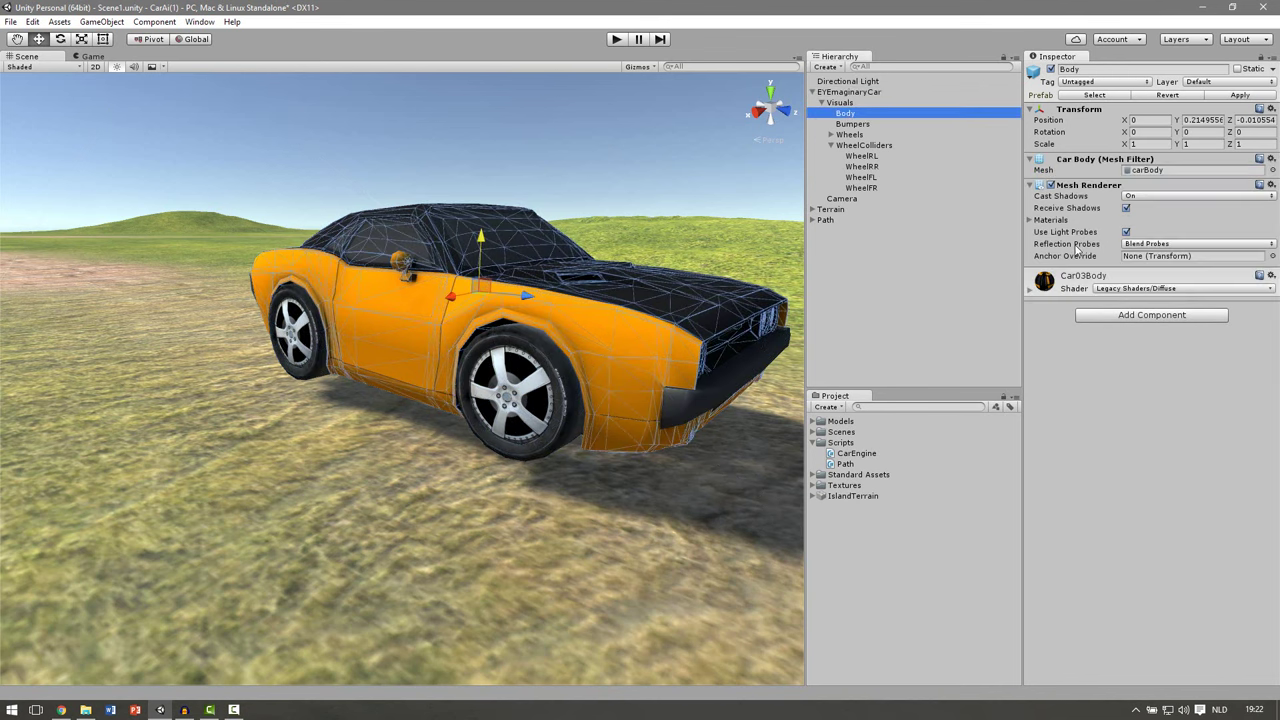
click(1144, 316)
text(me)
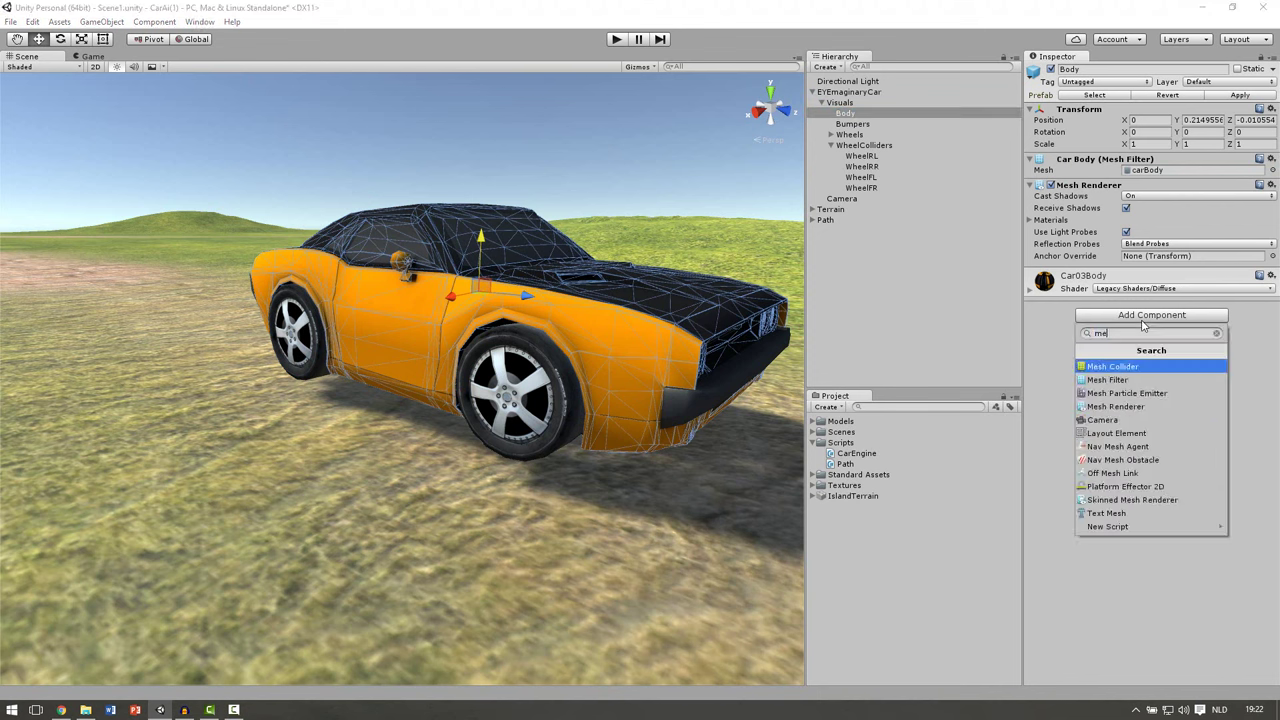
key(Return)
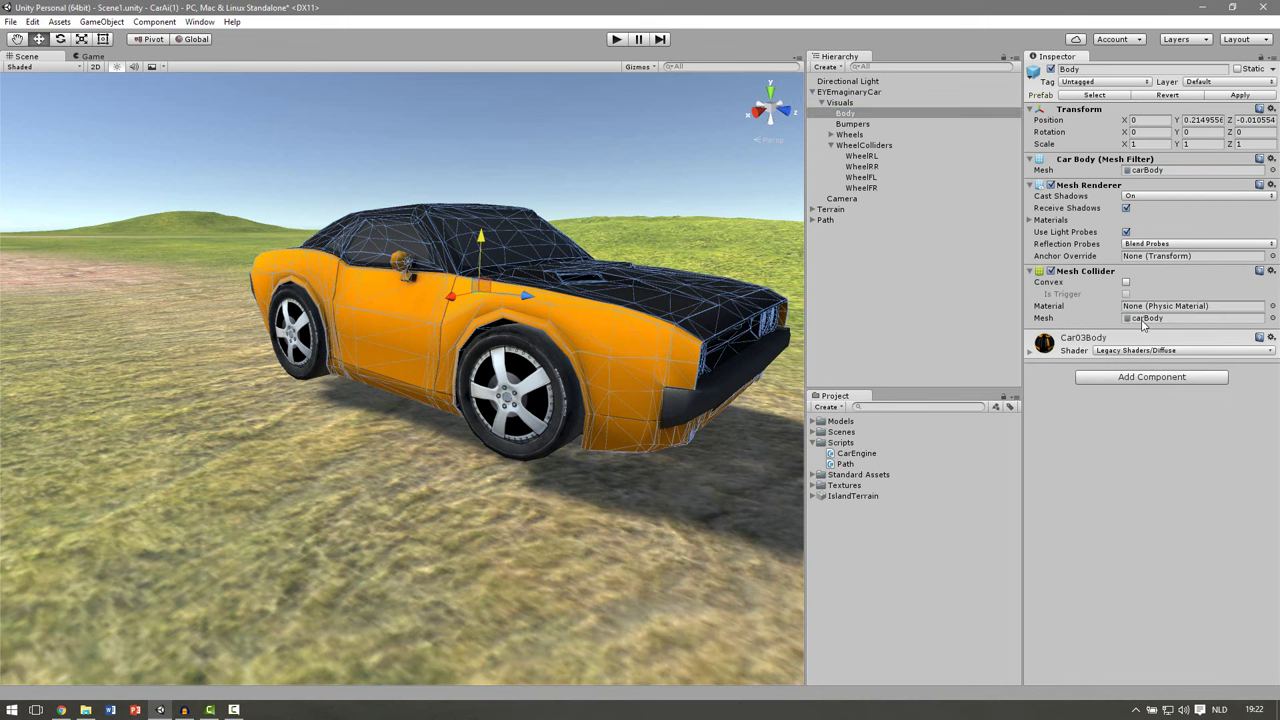
click(1126, 283)
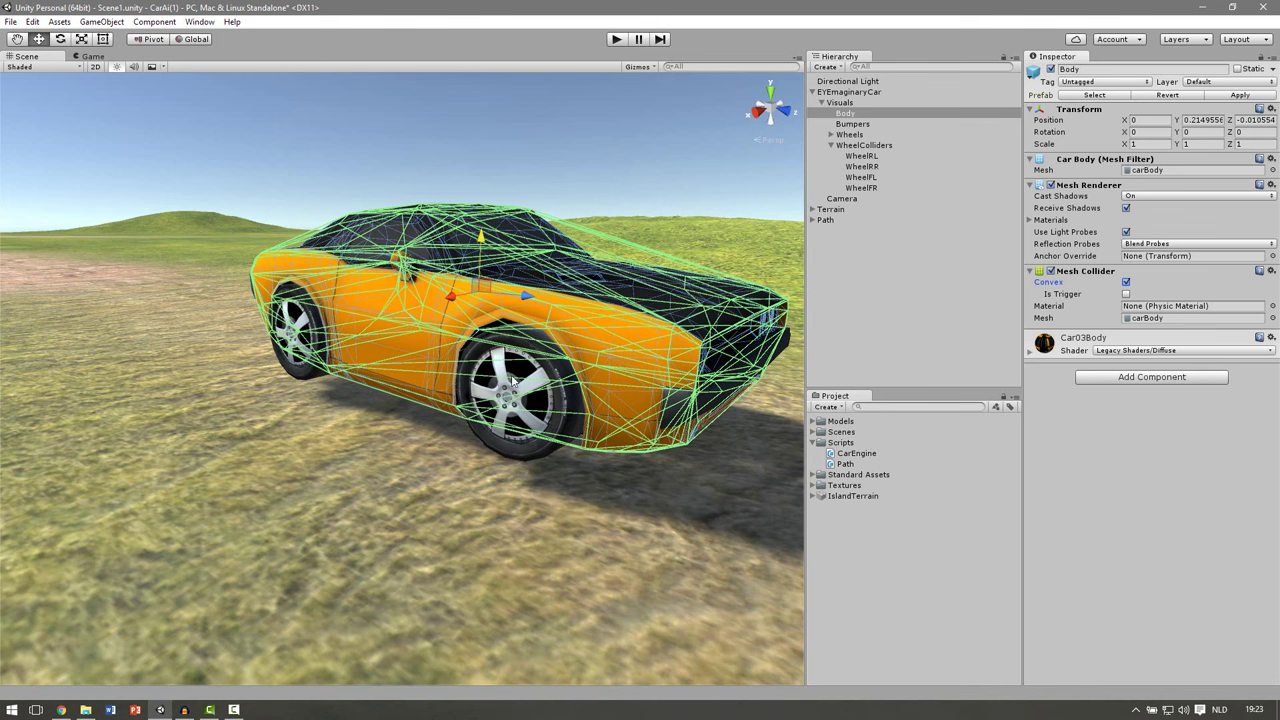
click(1126, 282)
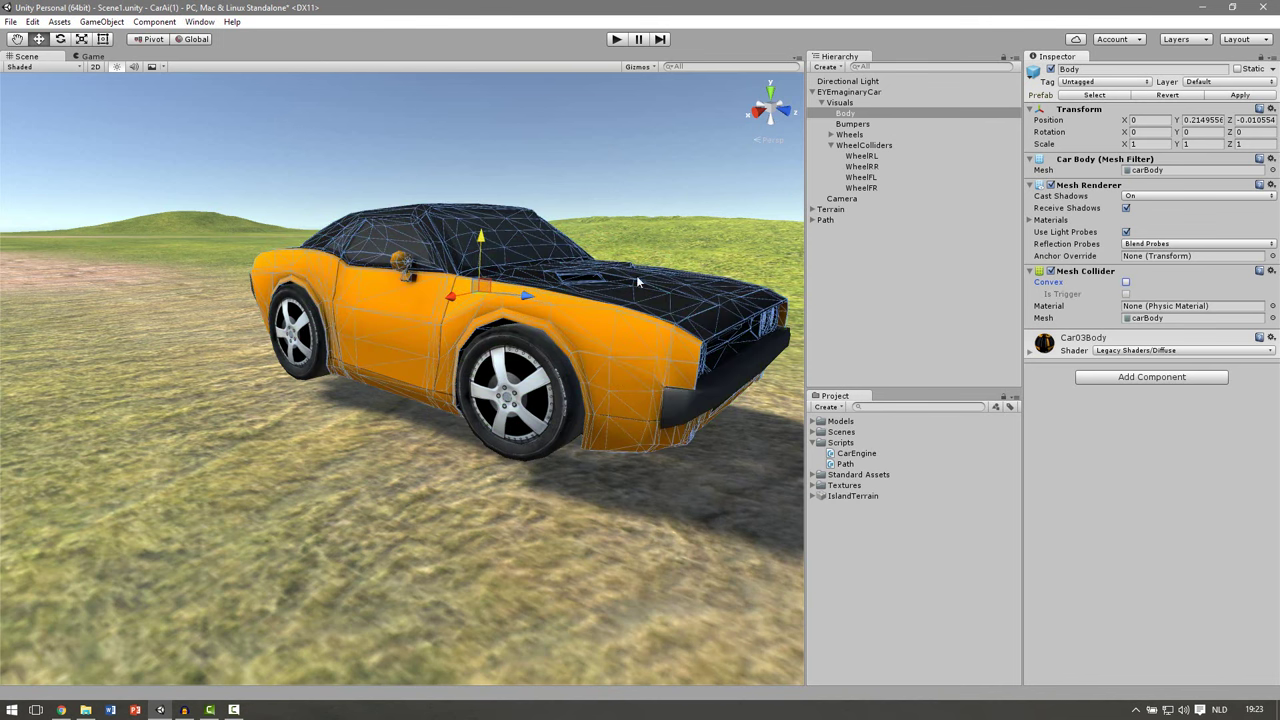
click(1126, 282)
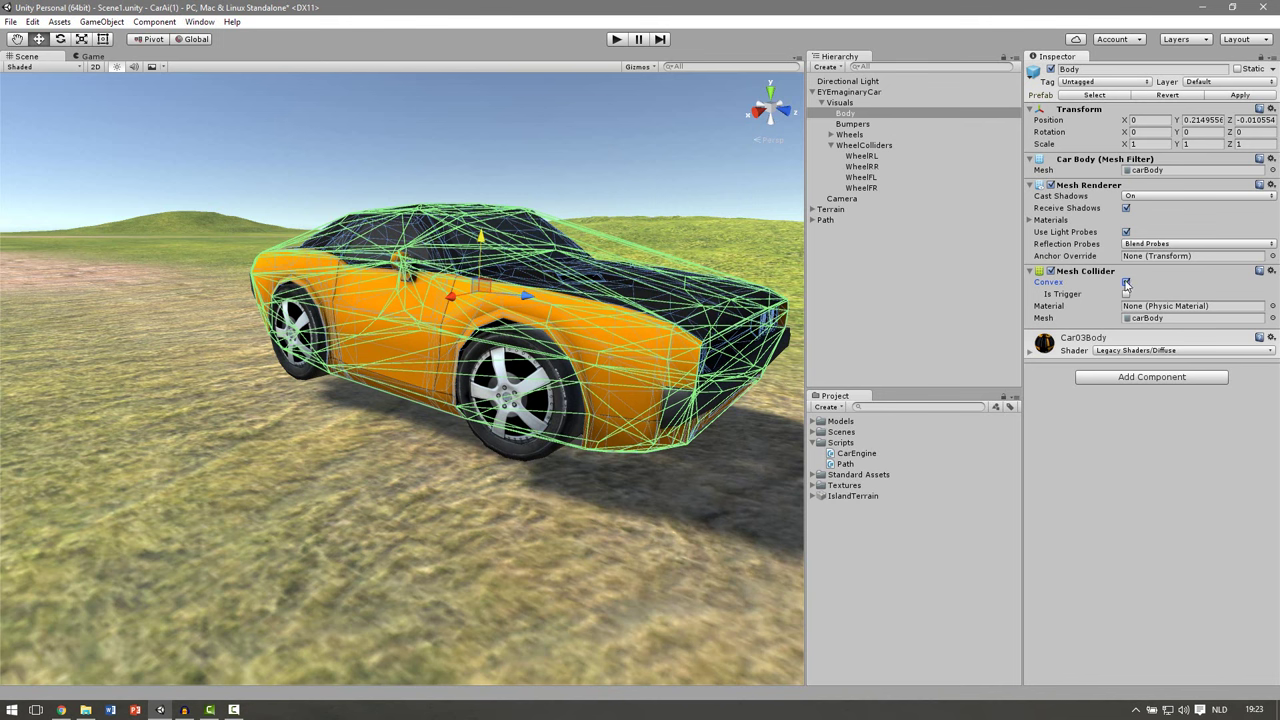
Add a Wheel Collider component to all four wheels inside WheelColliders at once.
click(862, 156)
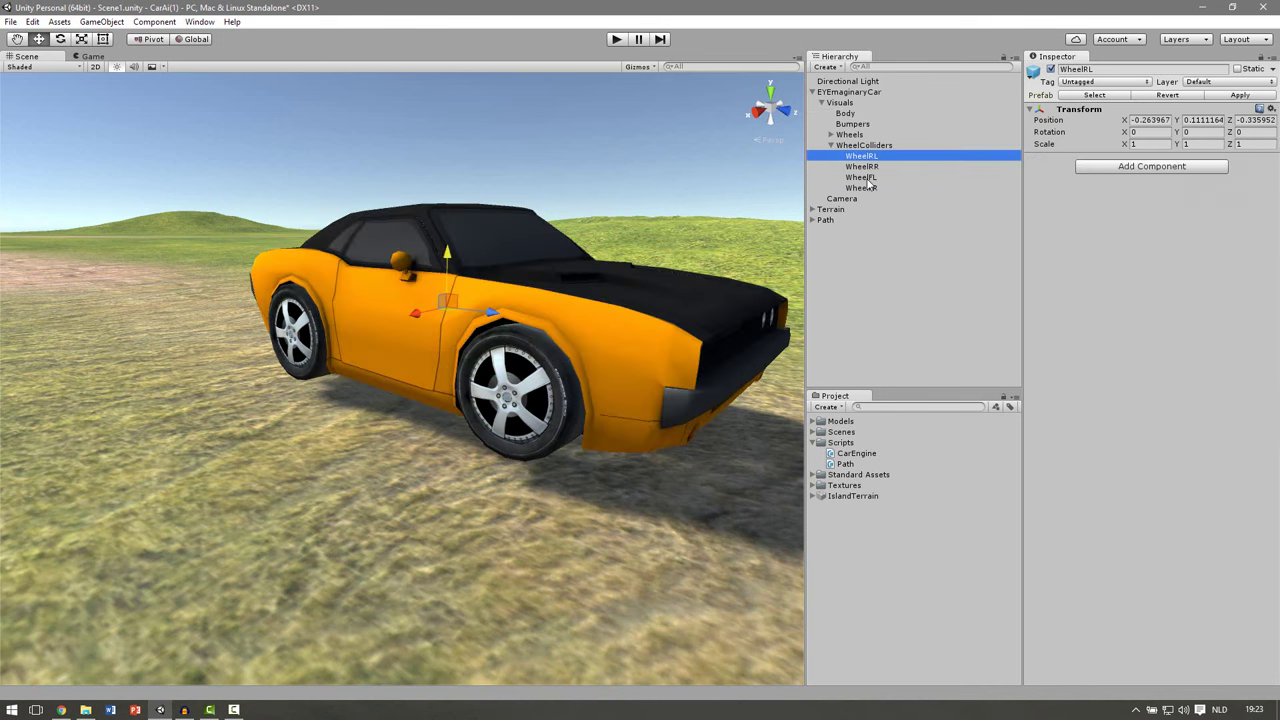
shift+click(866, 188)
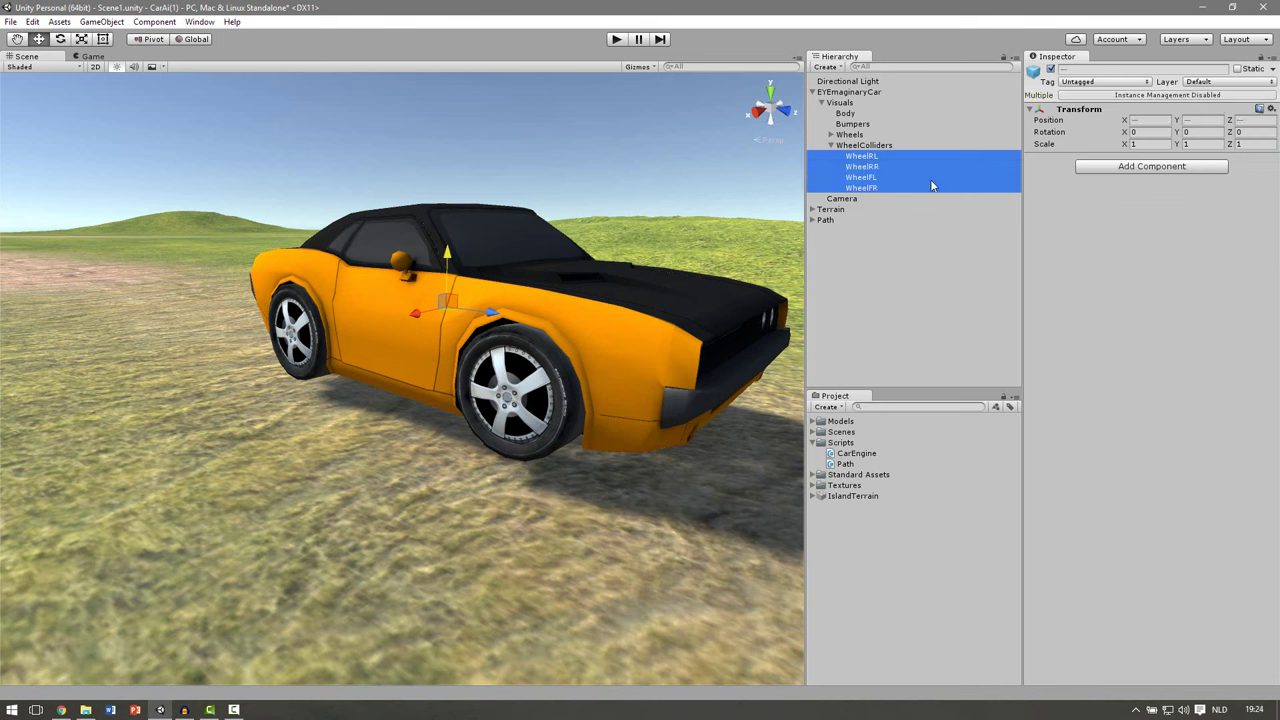
click(1134, 170)
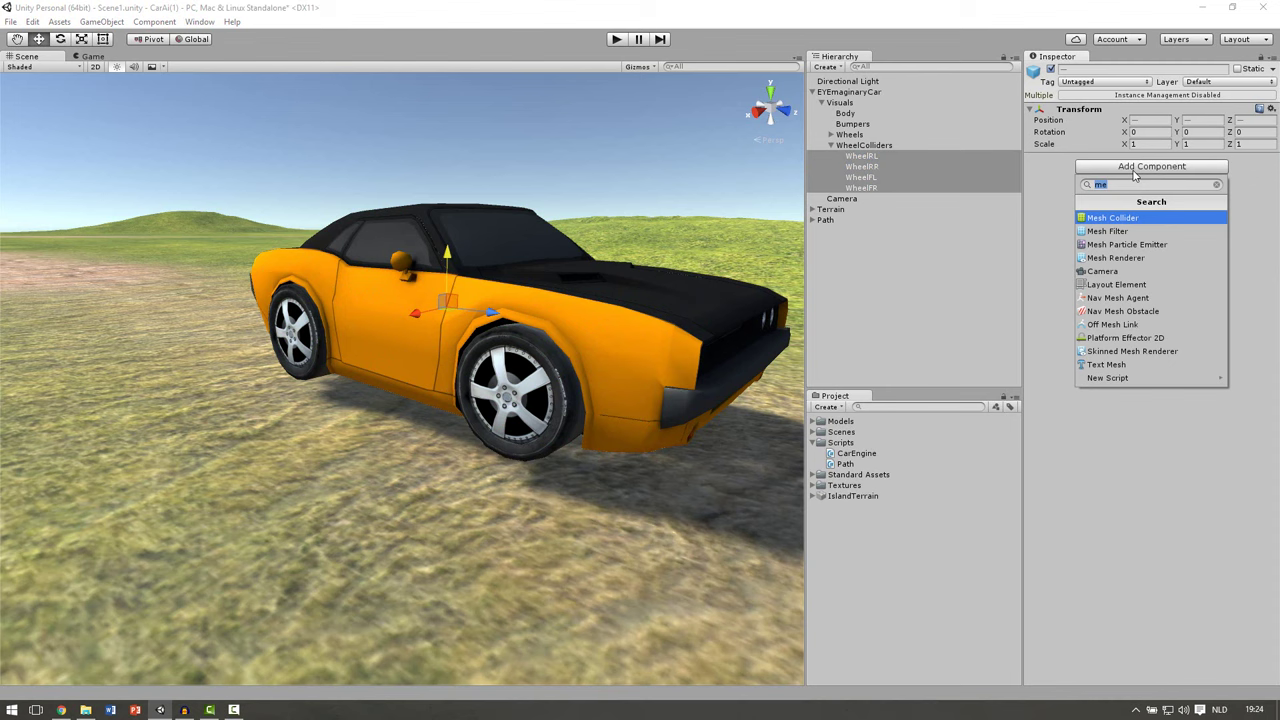
text(wheel)
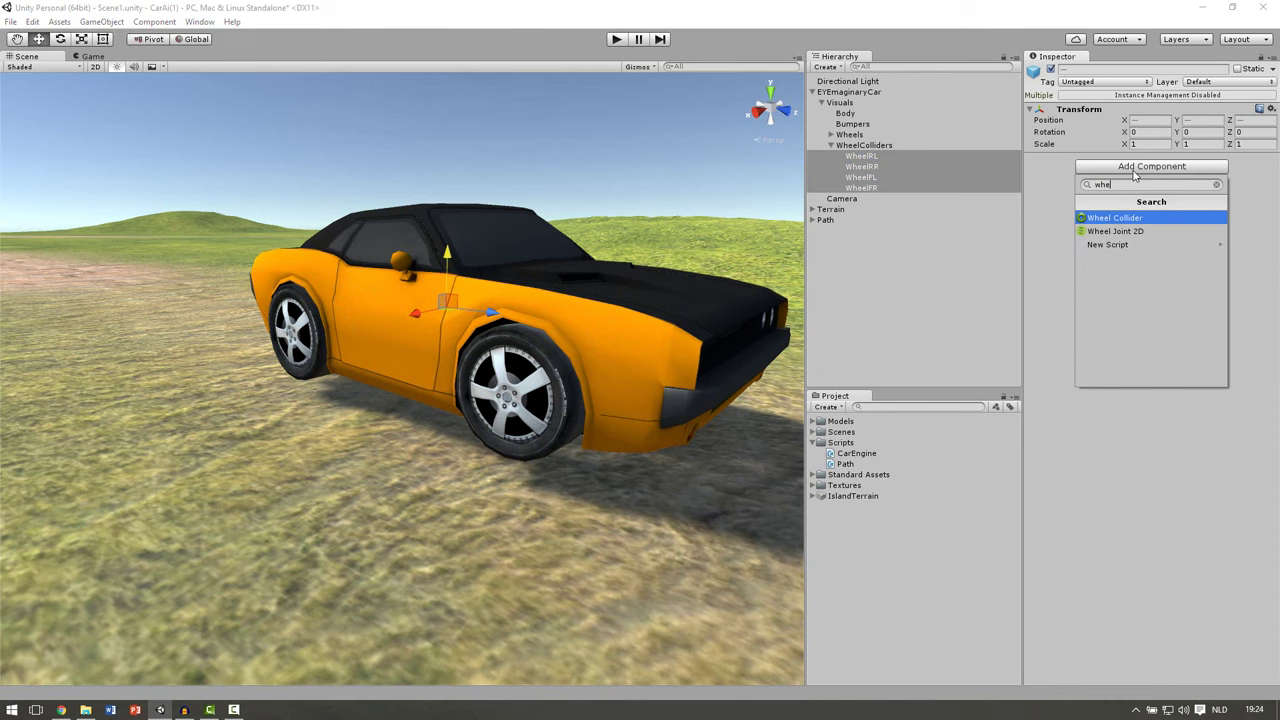
key(Return)
alt+drag(580, 250, 622, 252)
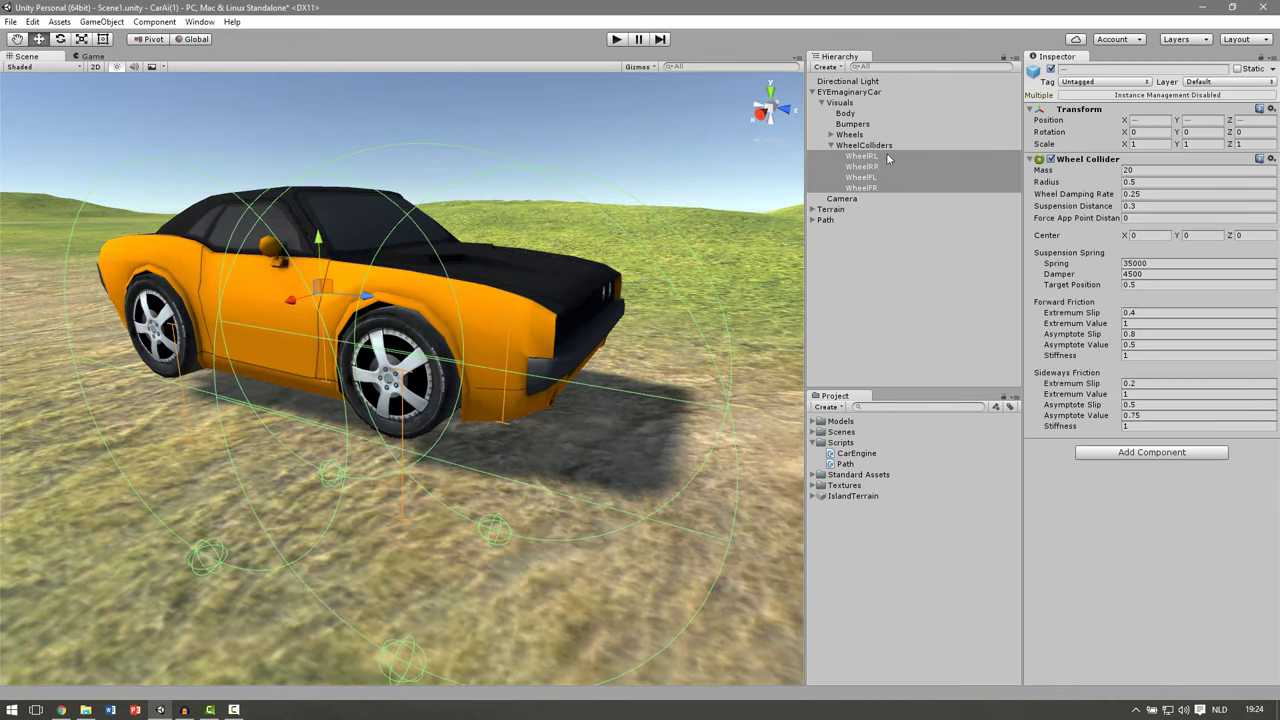
alt+drag(639, 203, 586, 209)
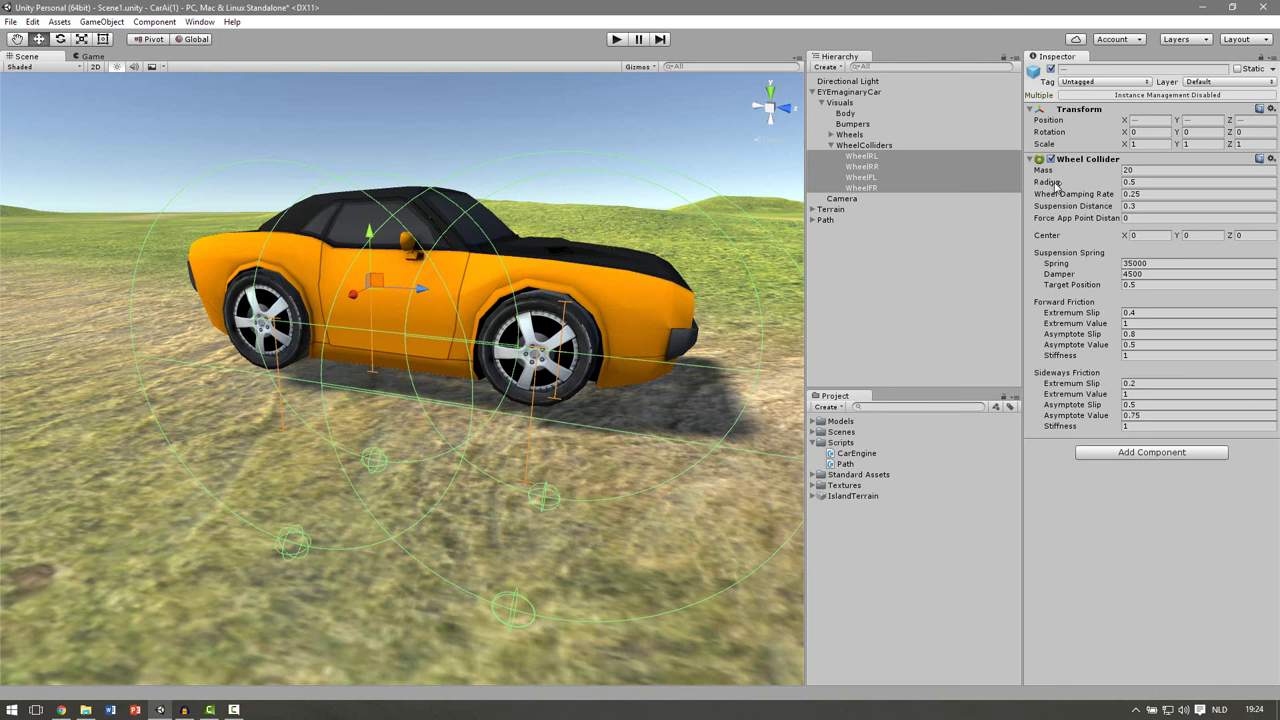
click(1144, 184)
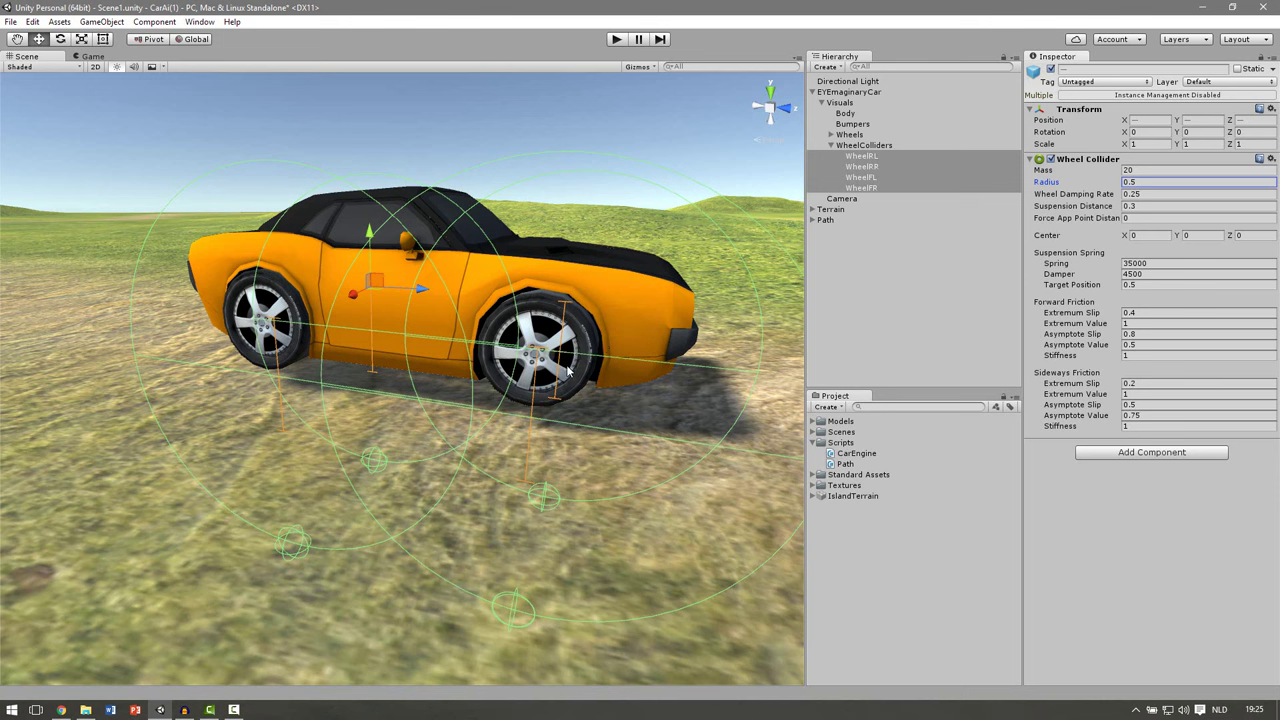
Set the Y rotation of EYEmaginaryCar to 0.
click(862, 93)
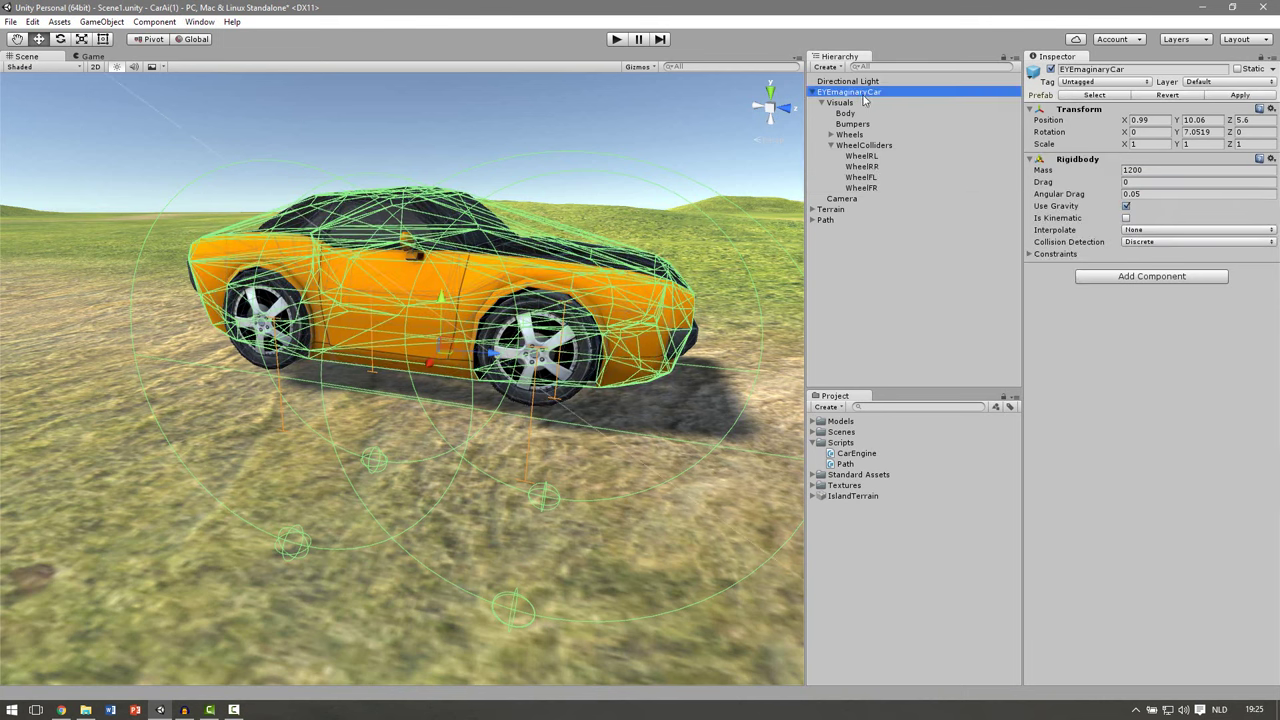
click(1217, 134)
double_click(1218, 137)
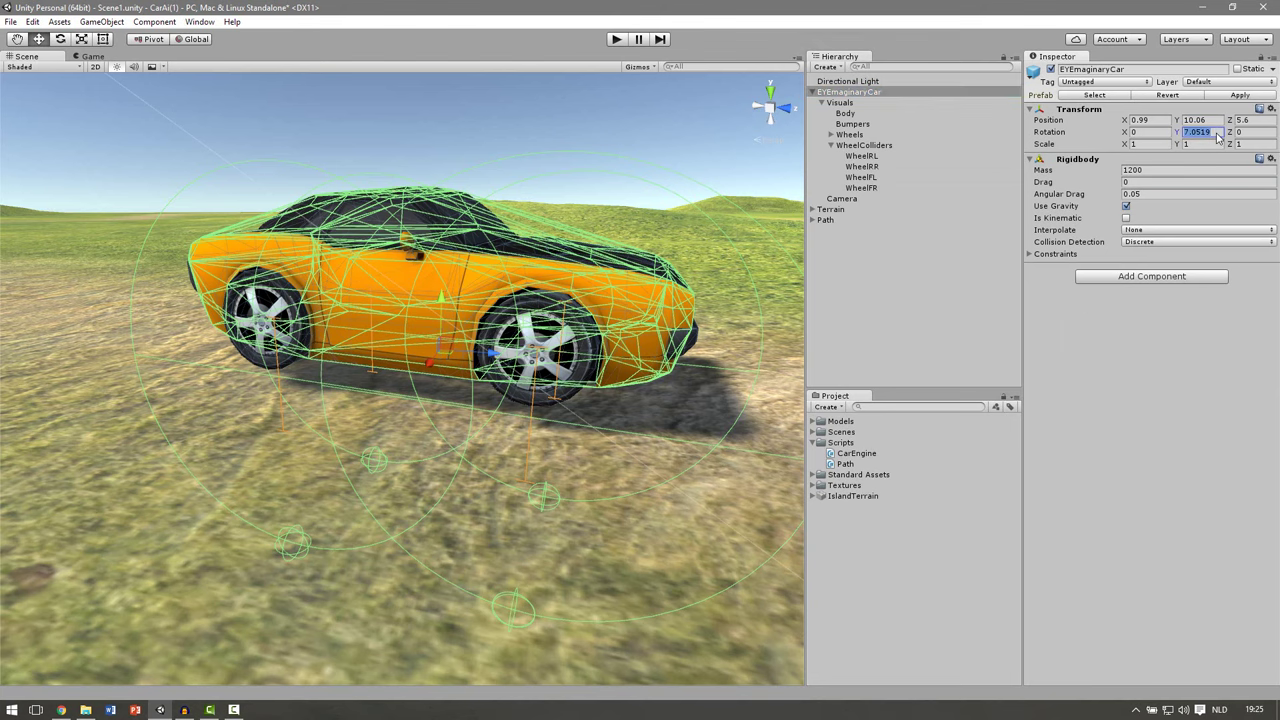
text(0)
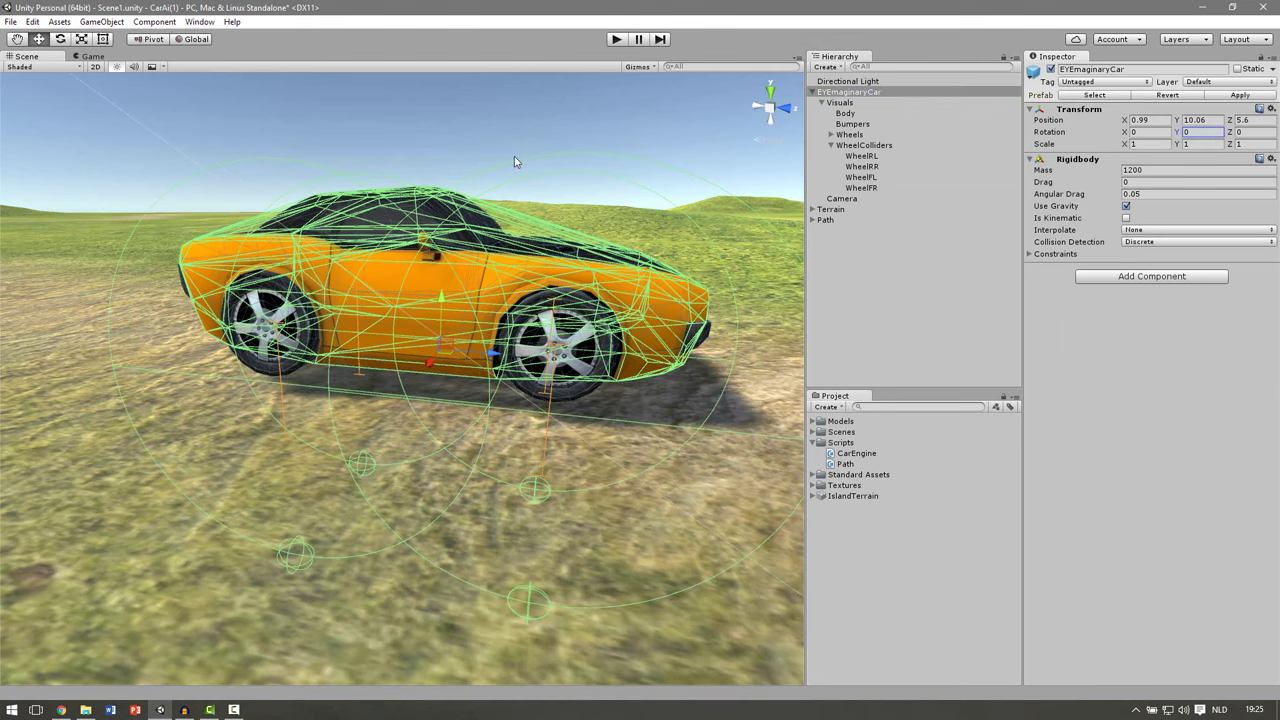
Set the radius of all four wheel colliders to 0.11 so they match the visible tyres.
alt+drag(514, 160, 783, 145)
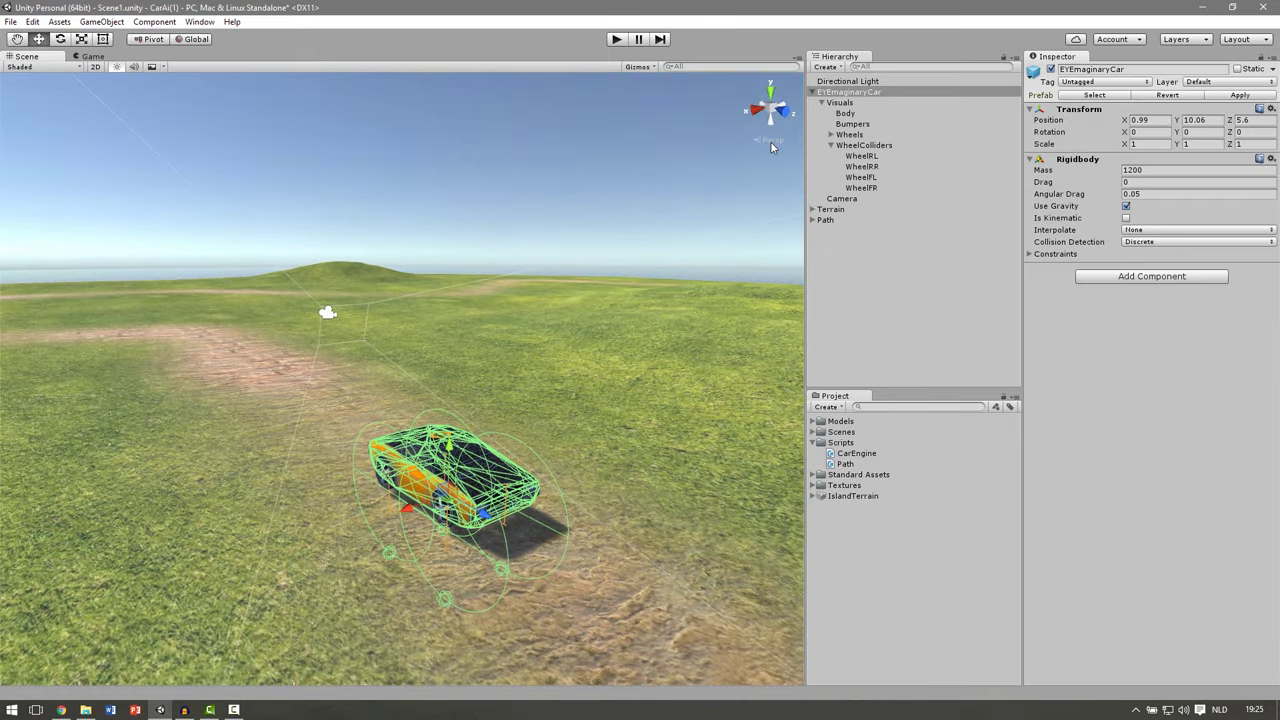
scroll(770, 141, up, 6)
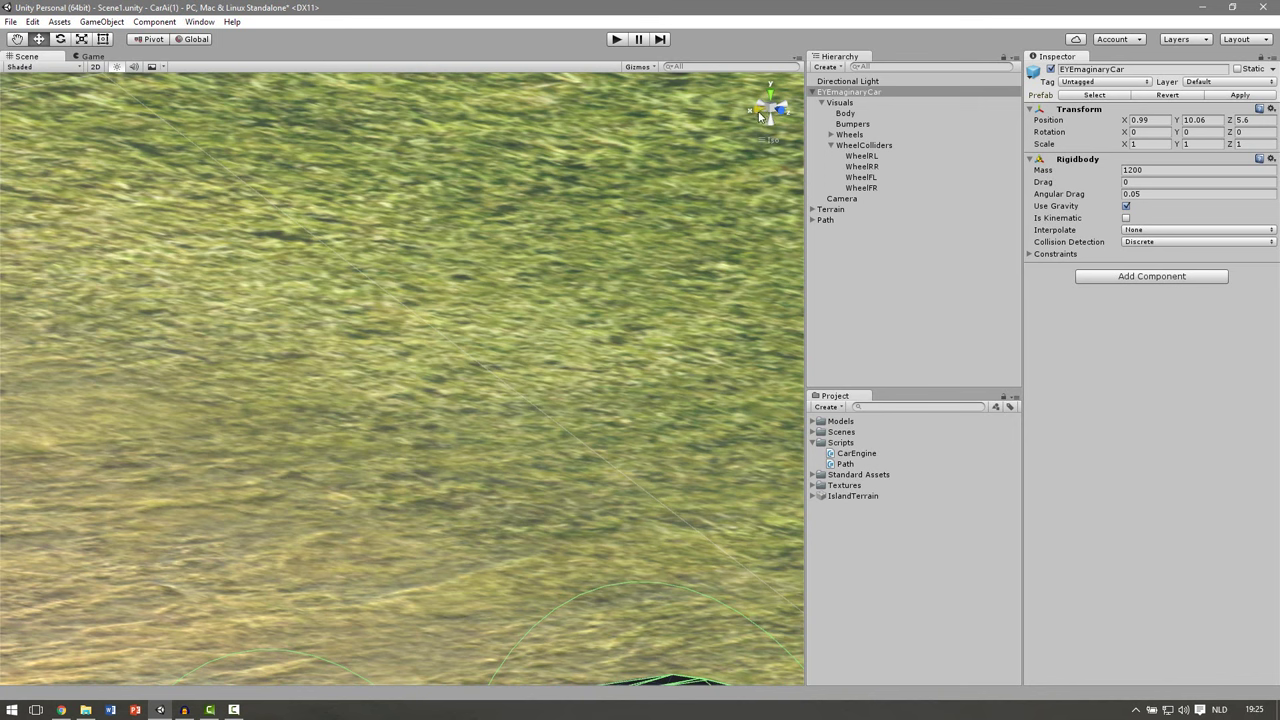
click(759, 116)
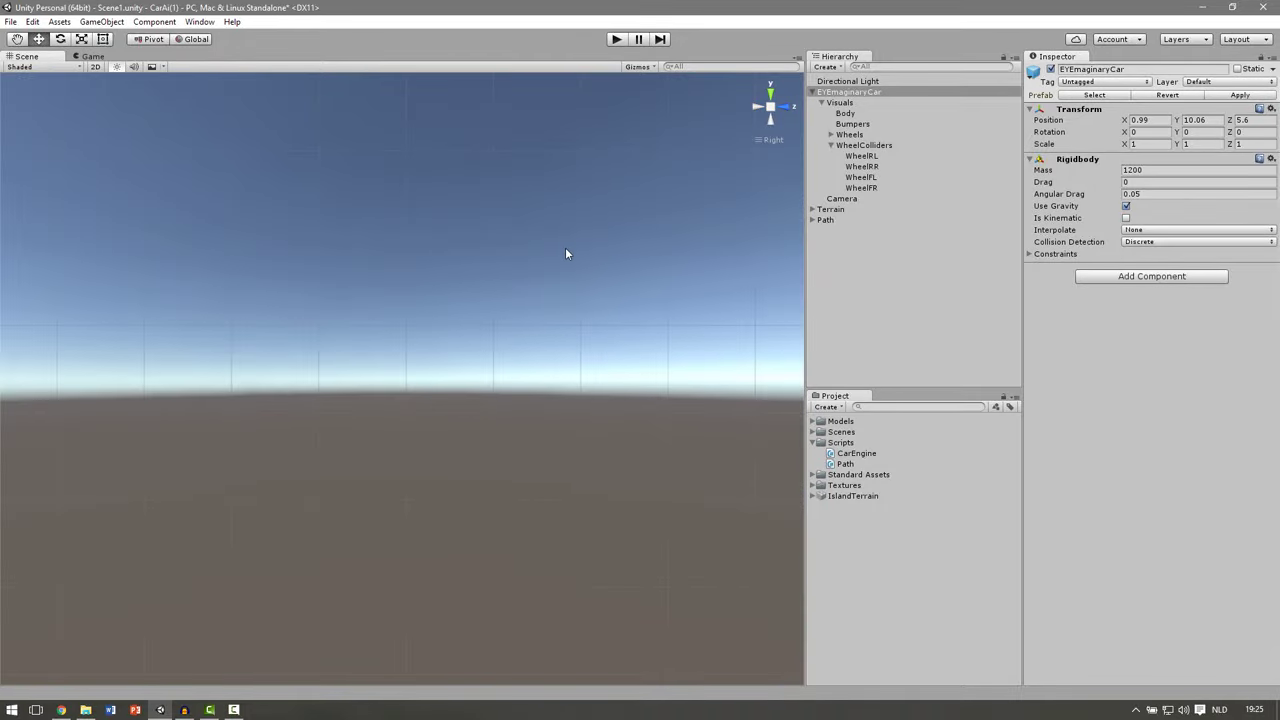
key(f)
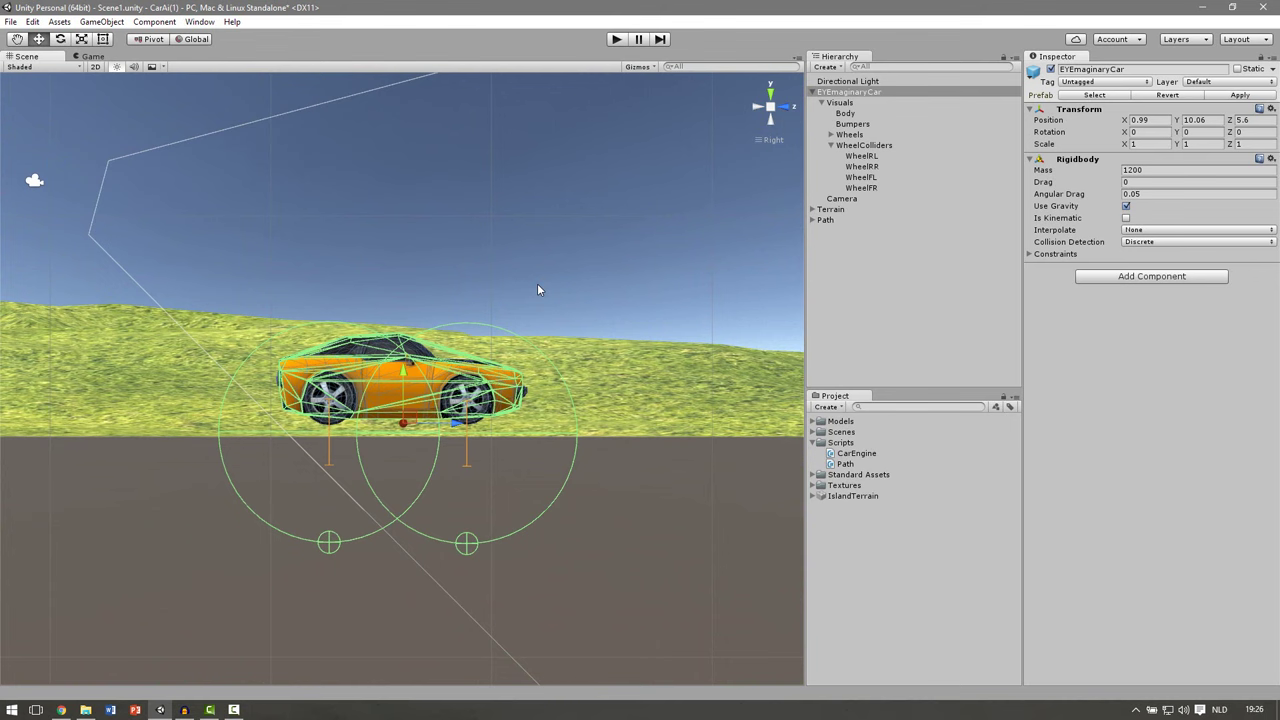
scroll(452, 420, up, 8)
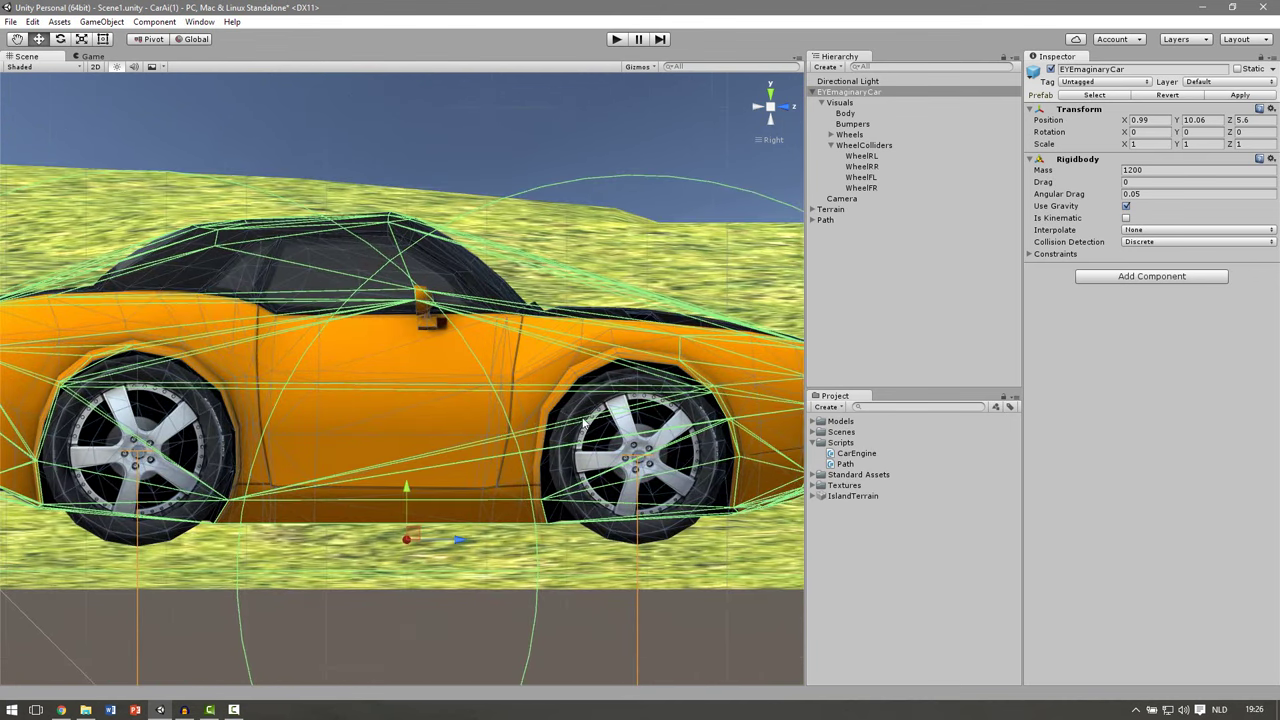
click(862, 156)
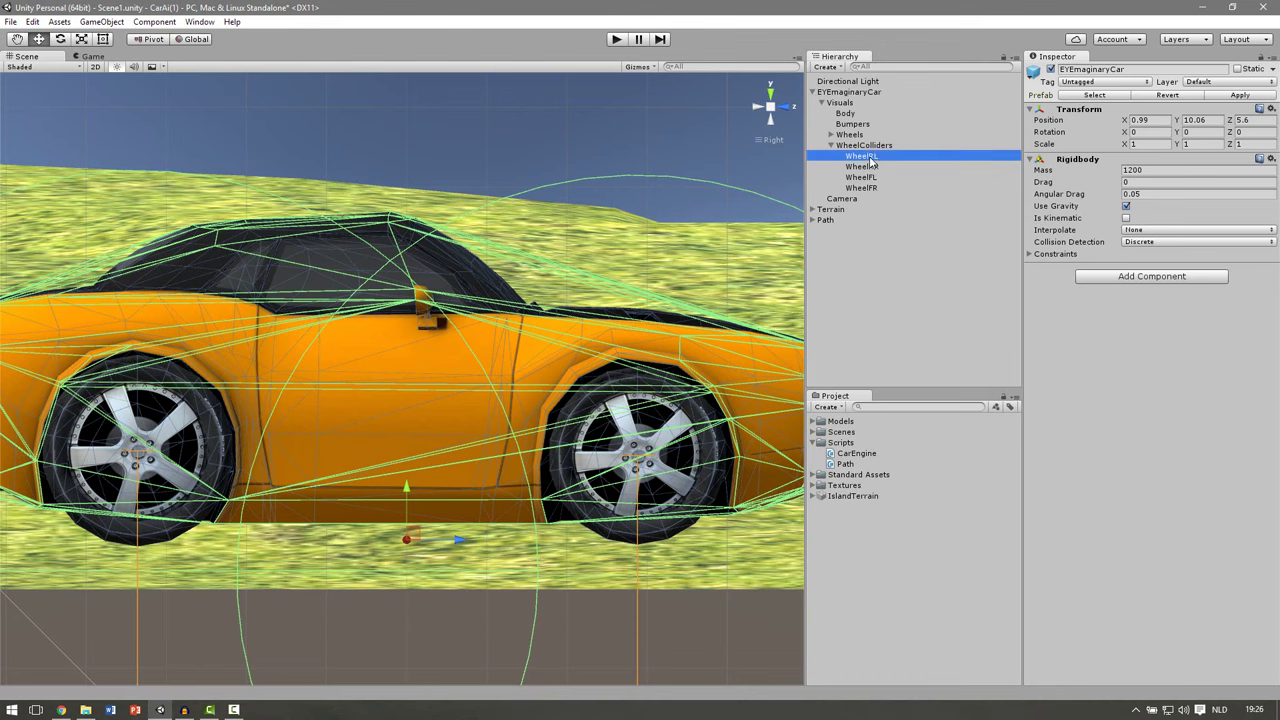
shift+click(868, 188)
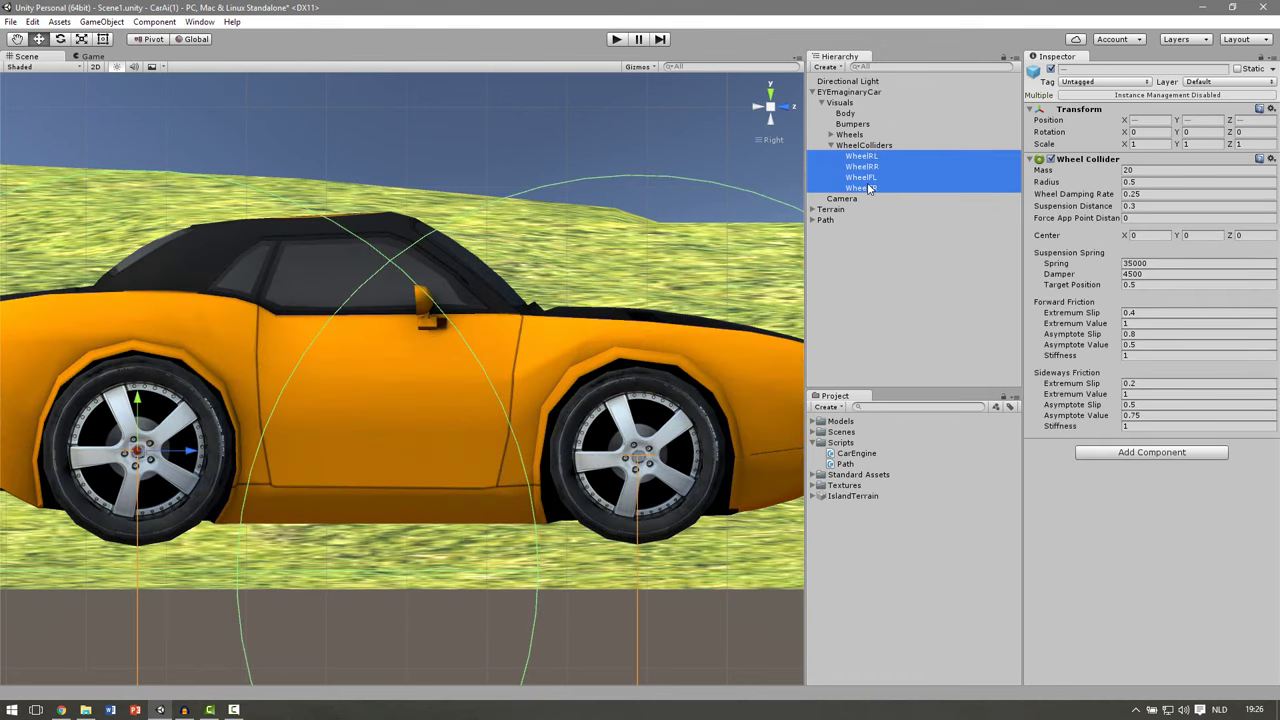
click(1060, 183)
drag(1058, 183, 1048, 183)
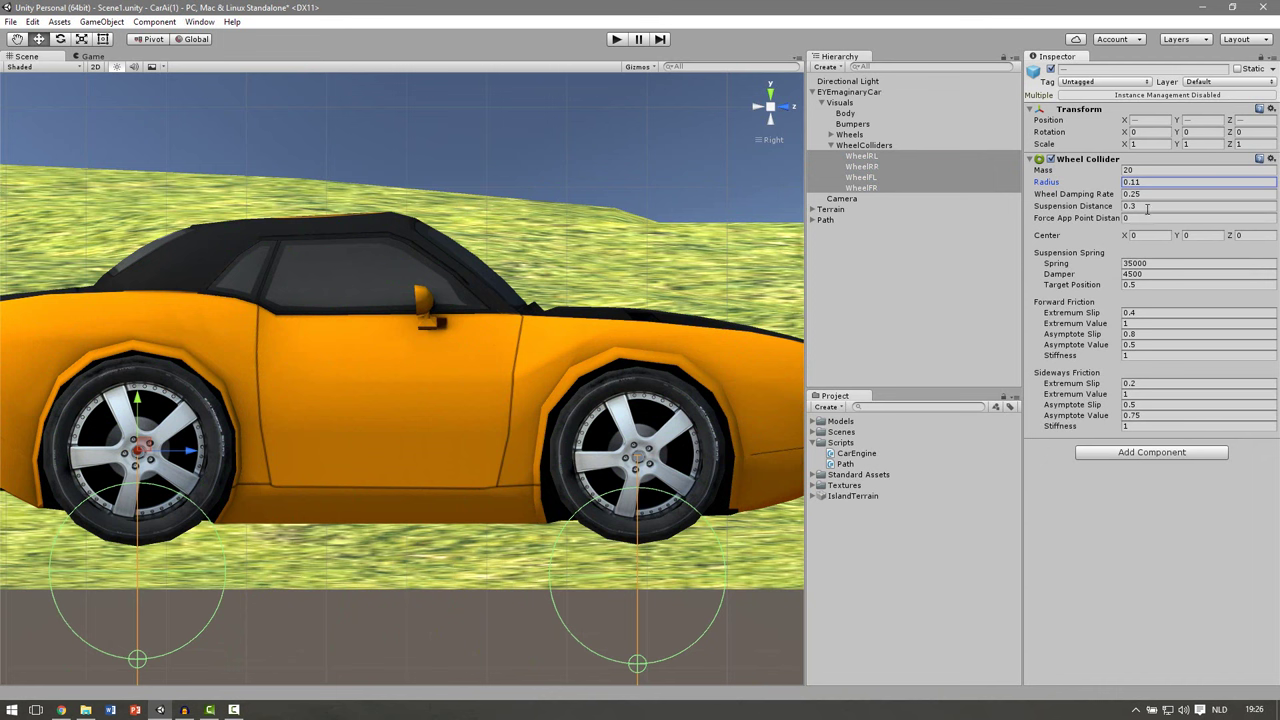
Try suspension distances of 0 and 0.3 on the four wheel colliders, and settle on 0.09.
click(1098, 207)
drag(1098, 207, 1090, 208)
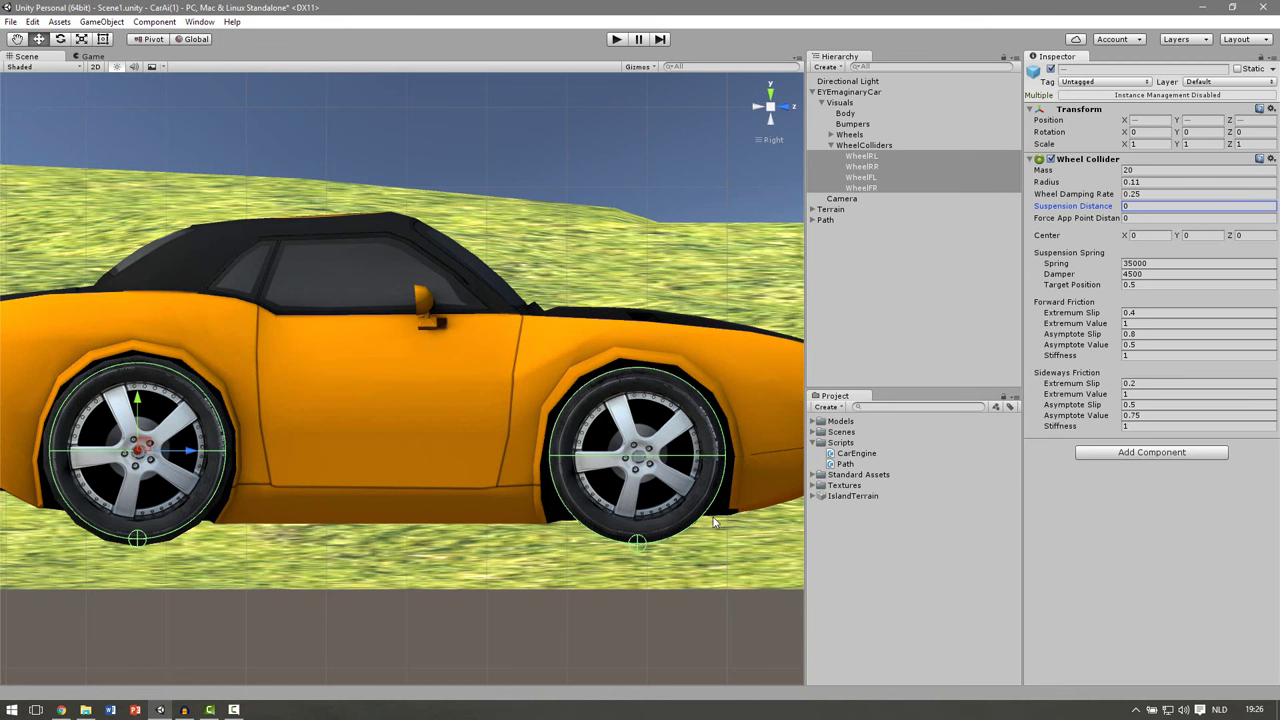
click(1153, 207)
text(0.3)
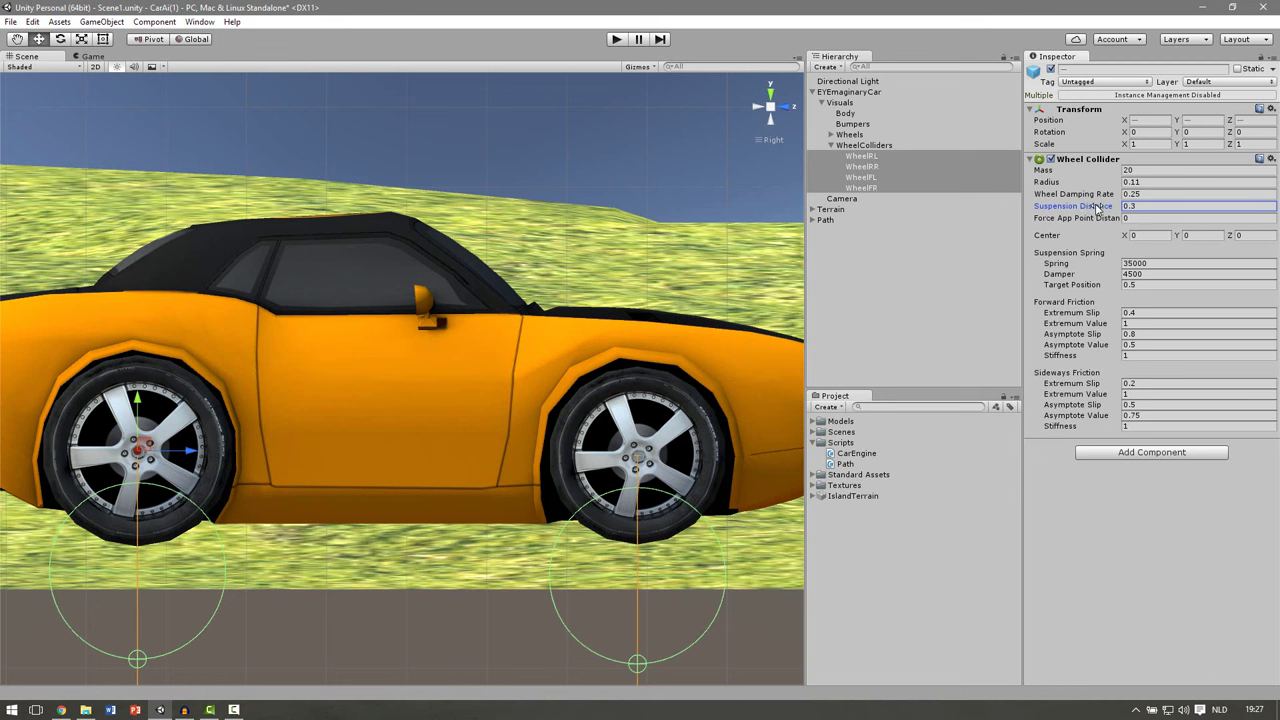
drag(1097, 207, 1090, 210)
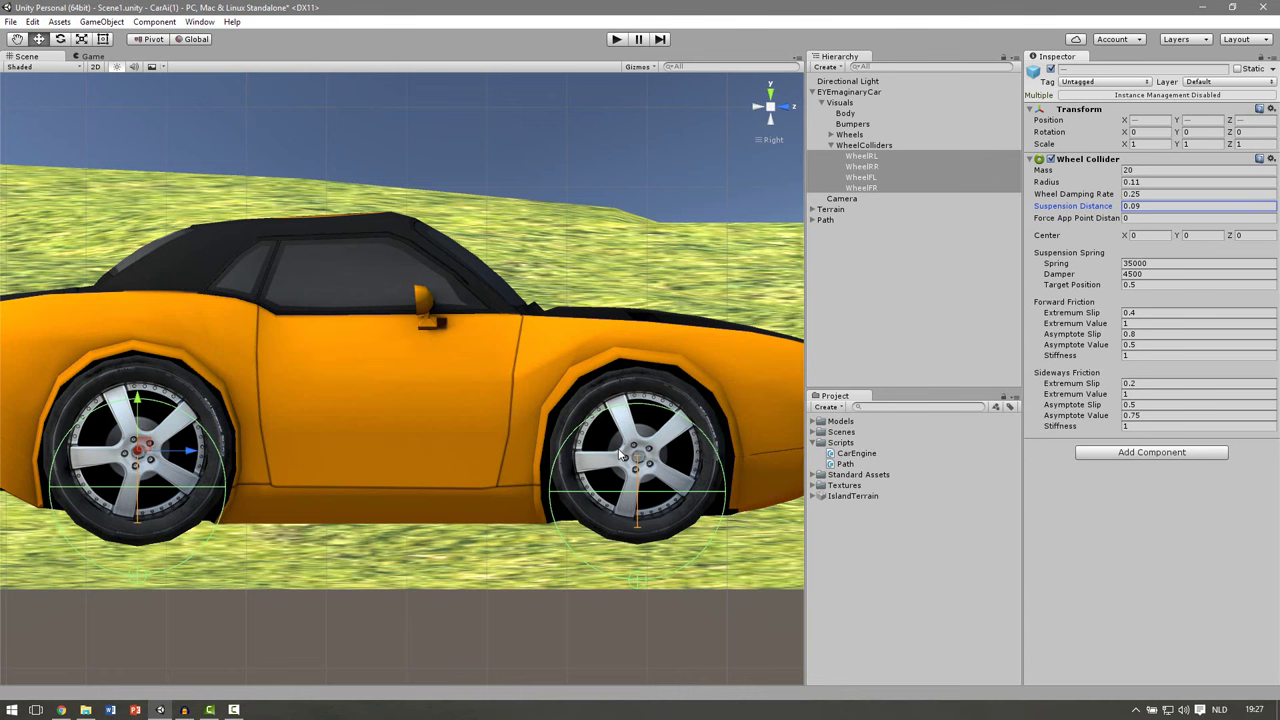
Examine the placement of the four wheel colliders relative to the car from the side and front in perspective.
click(849, 91)
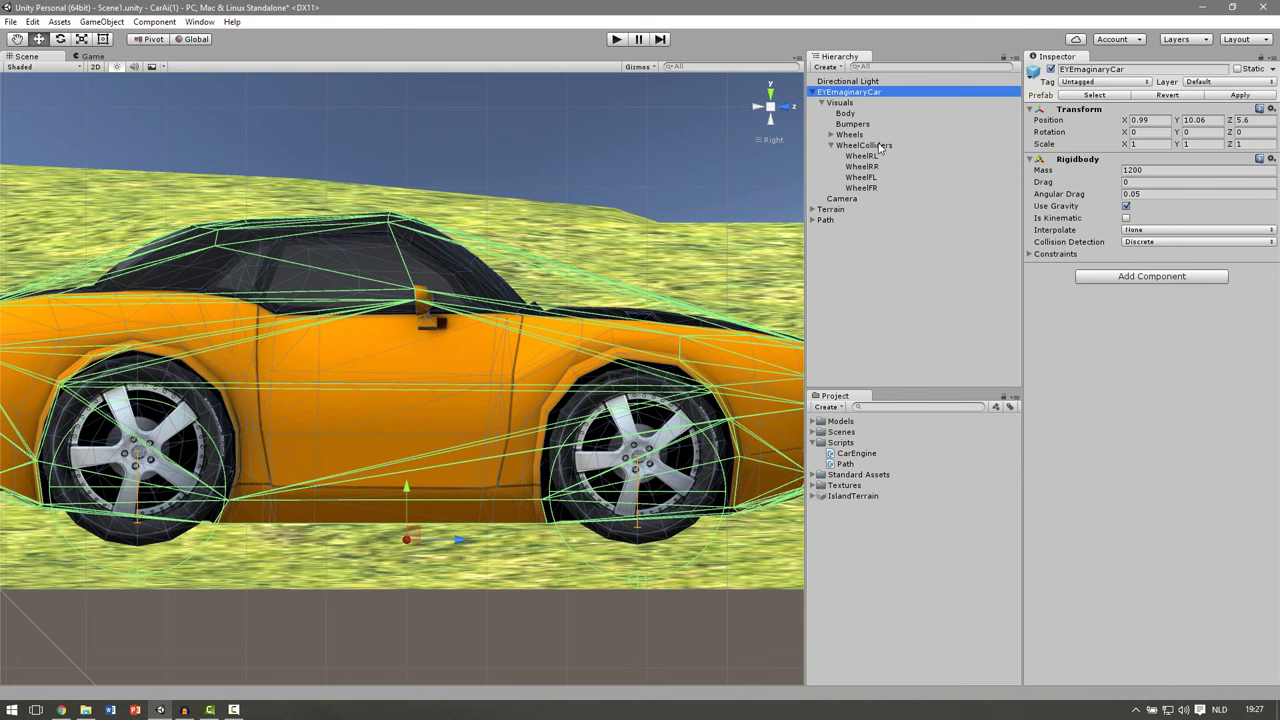
click(647, 493)
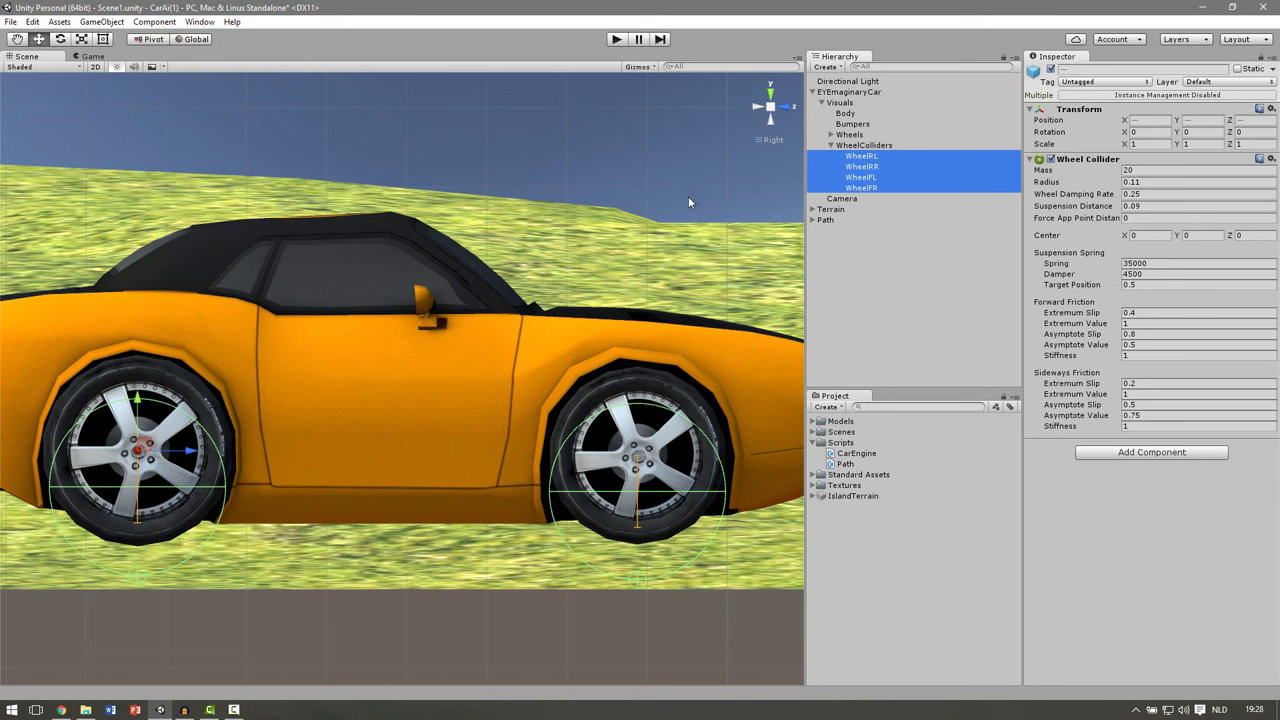
click(770, 140)
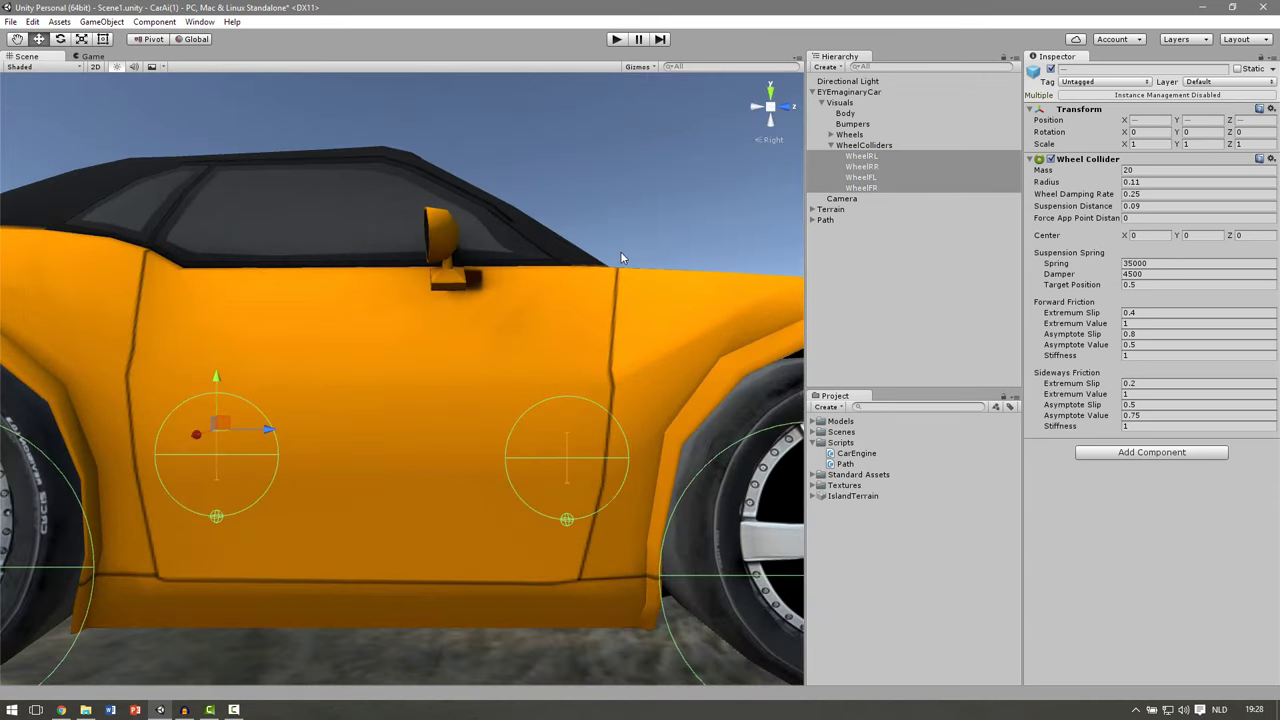
scroll(624, 224, down, 10)
alt+drag(624, 224, 610, 300)
scroll(491, 340, up, 10)
alt+drag(491, 340, 284, 270)
scroll(369, 319, down, 5)
scroll(337, 292, up, 3)
scroll(326, 283, up, 3)
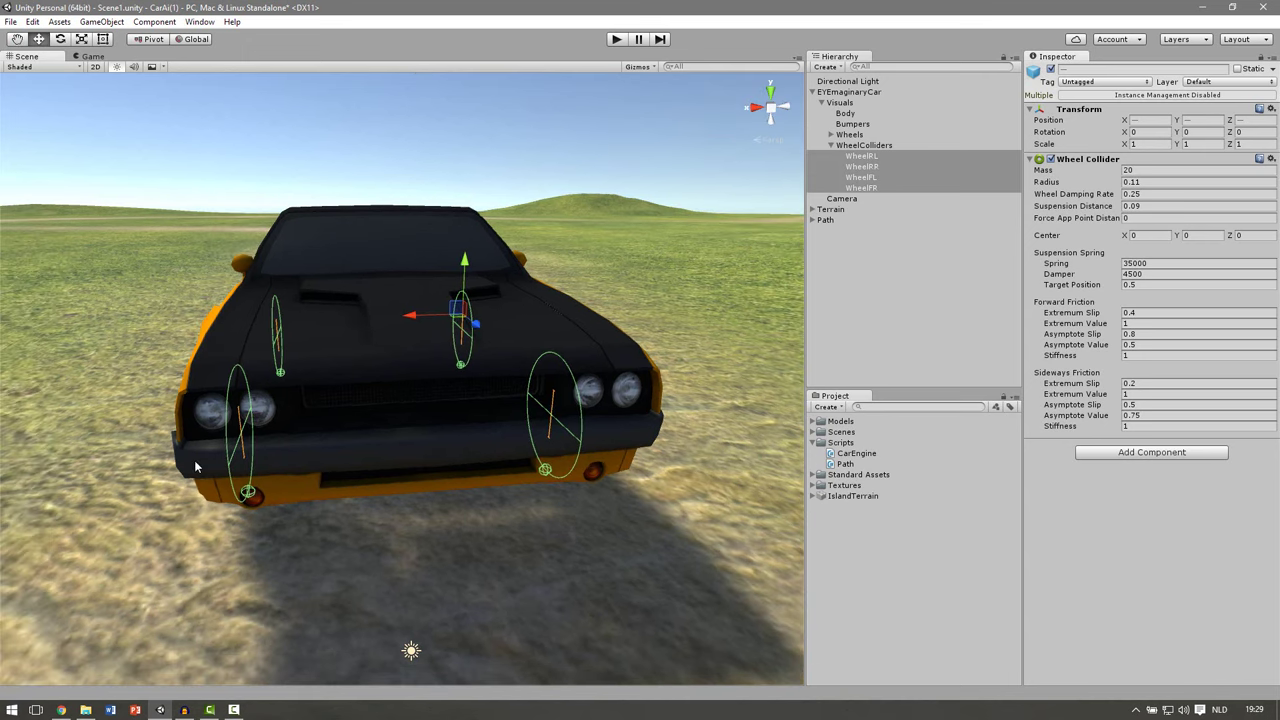
alt+drag(275, 425, 152, 459)
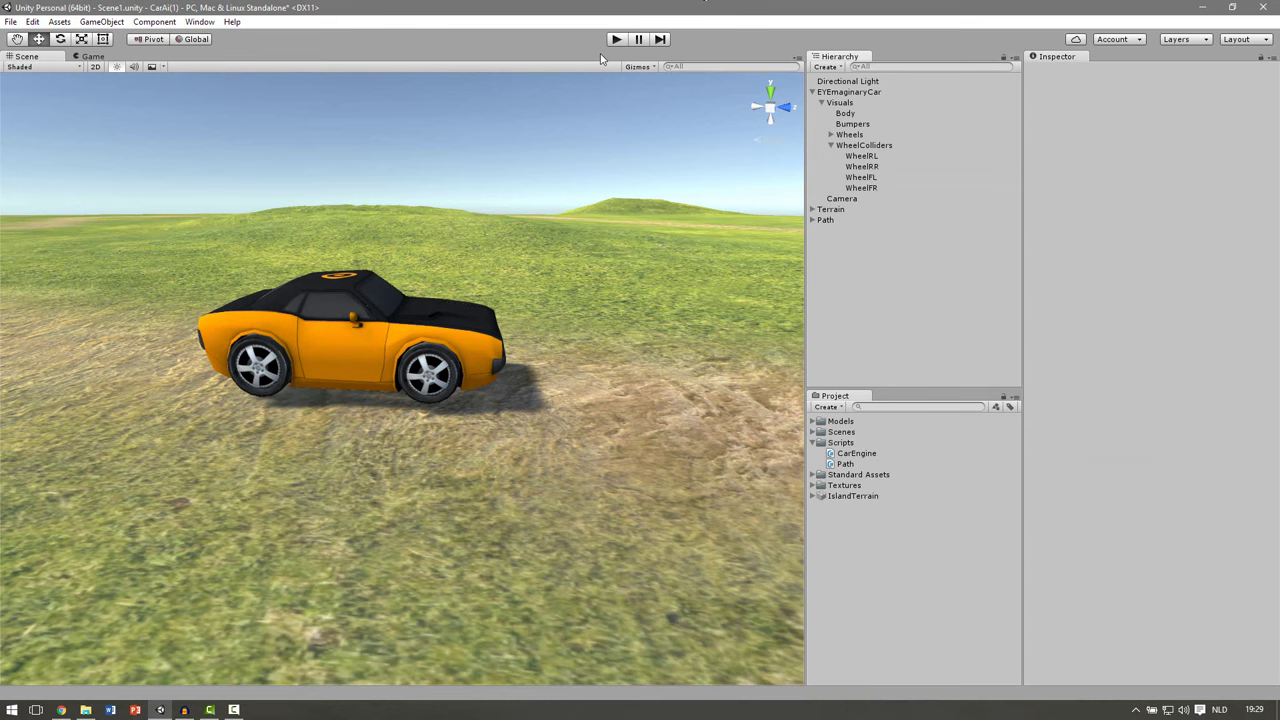
Run the scene, check how the car rests on its four wheel colliders in the Scene view, and stop playback.
click(862, 157)
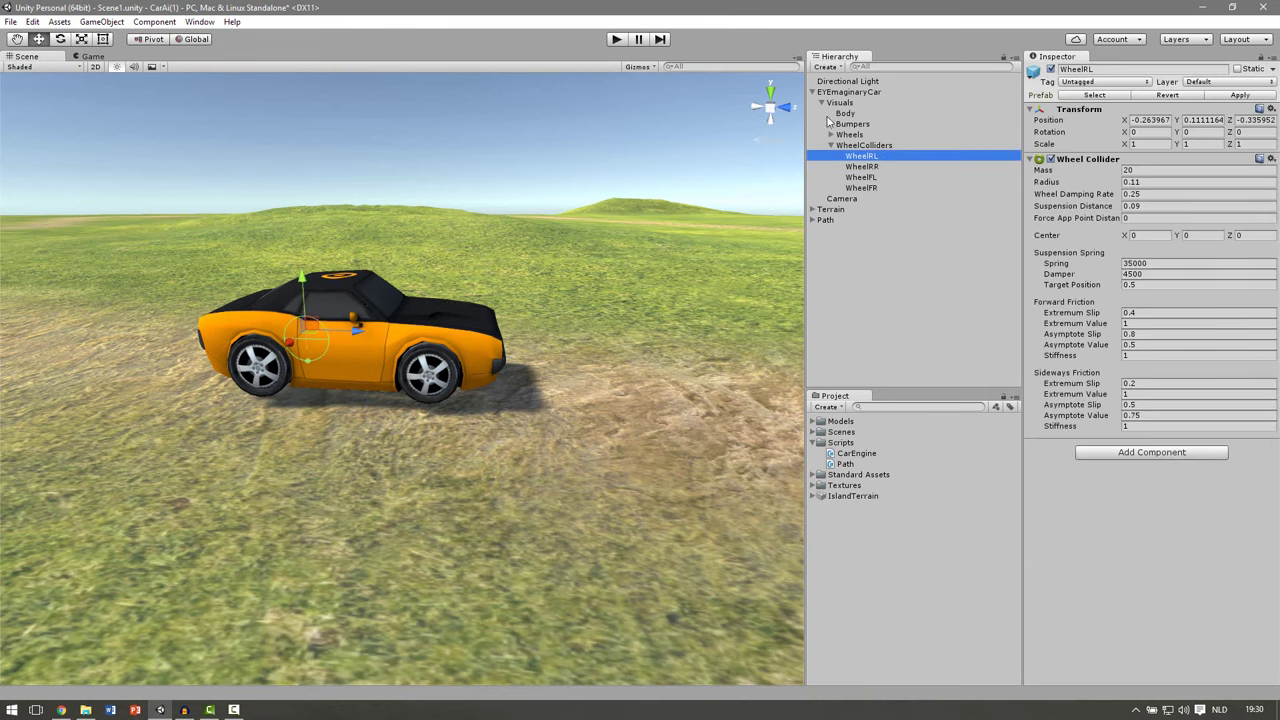
click(615, 42)
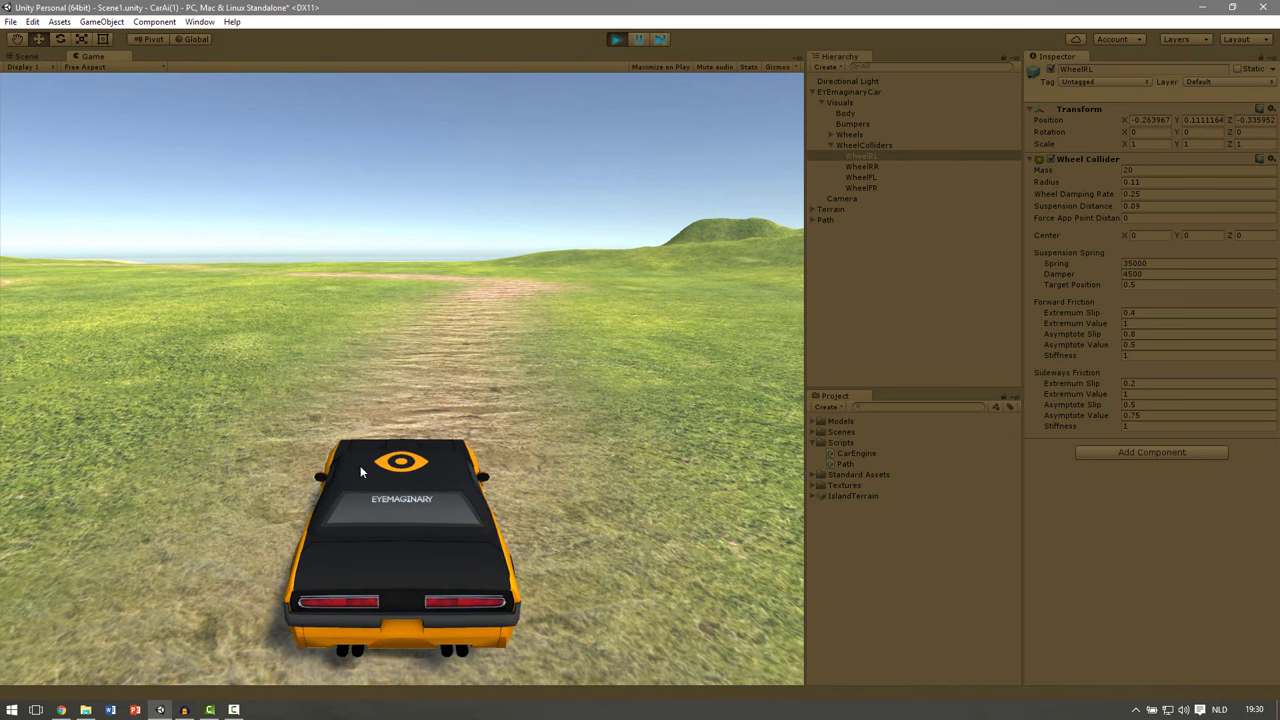
click(26, 56)
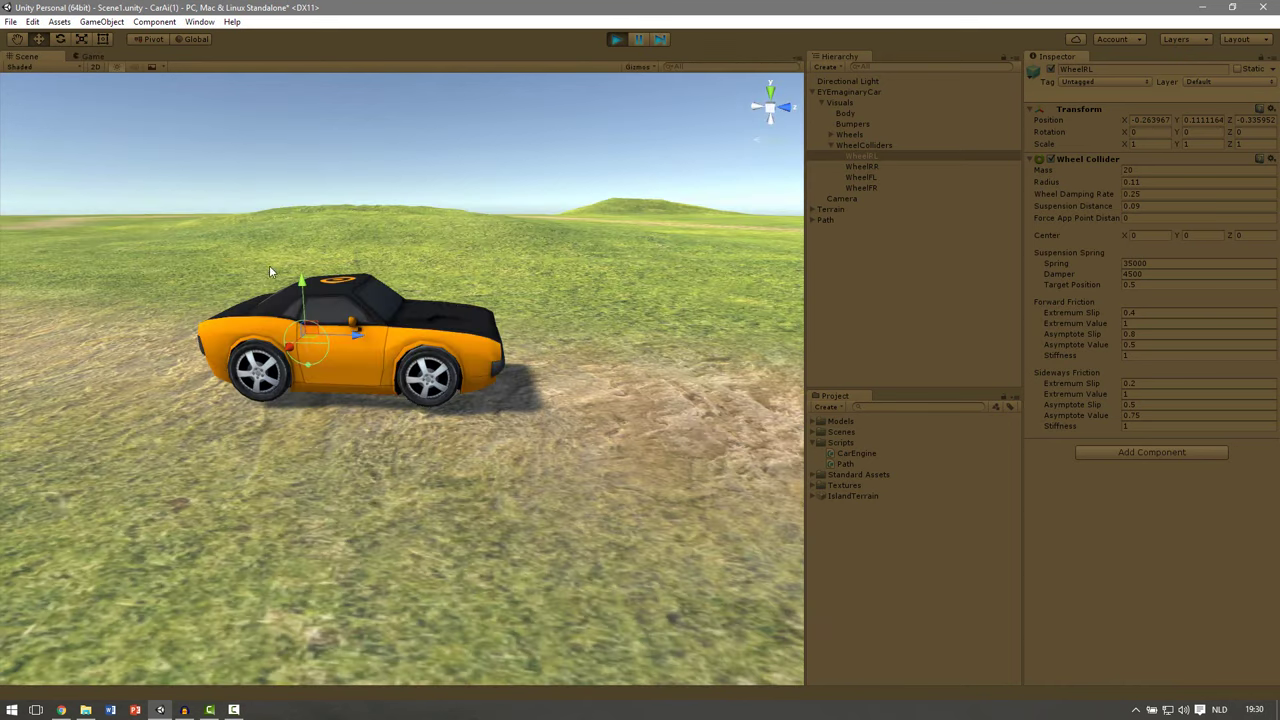
shift+click(878, 185)
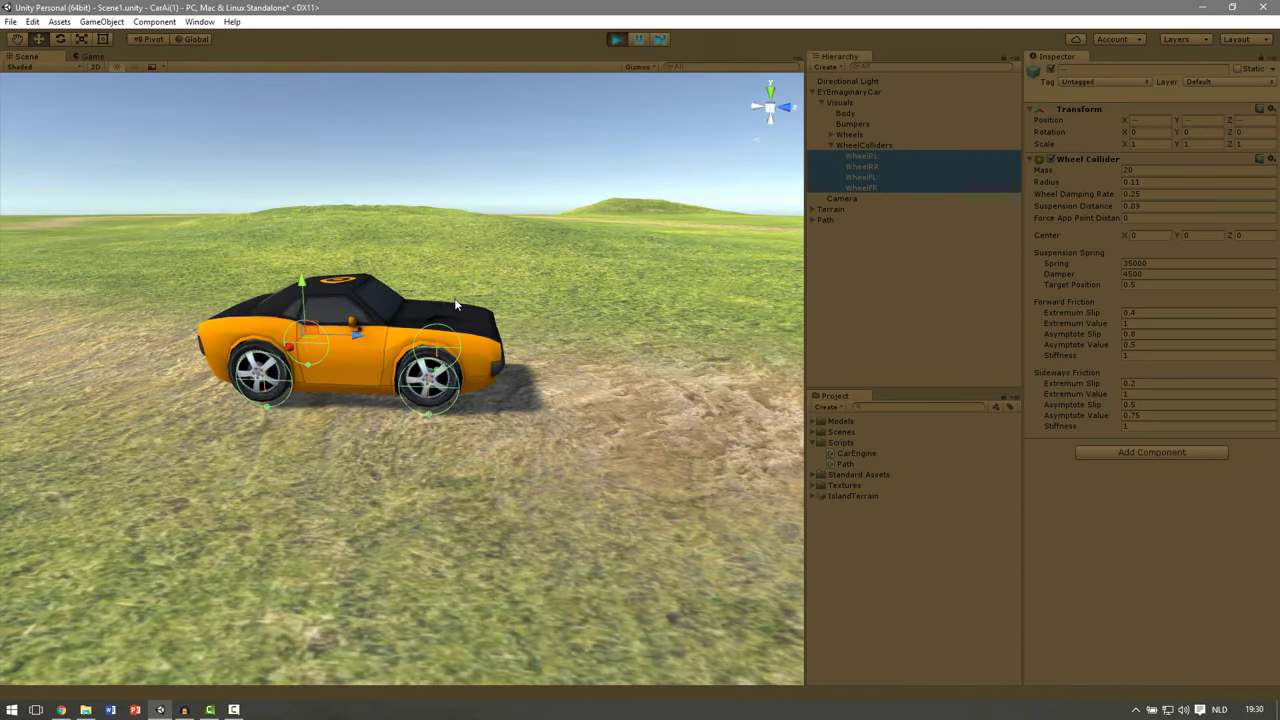
click(618, 39)
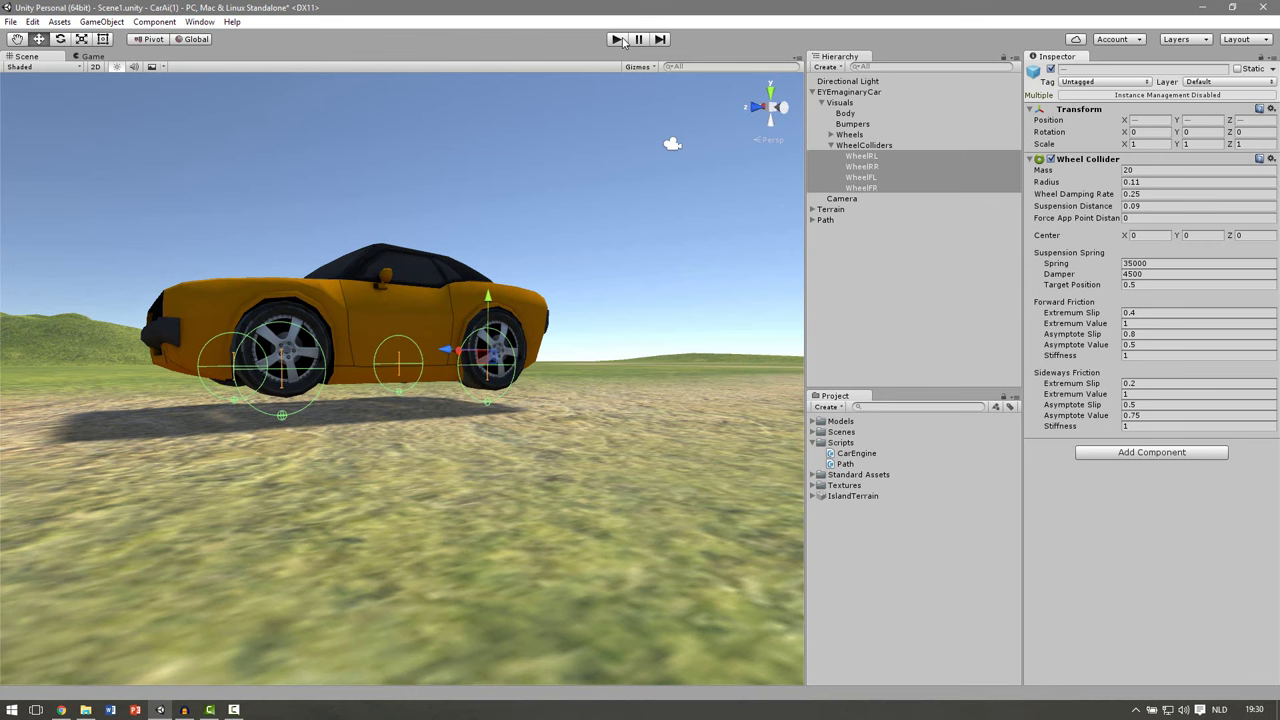